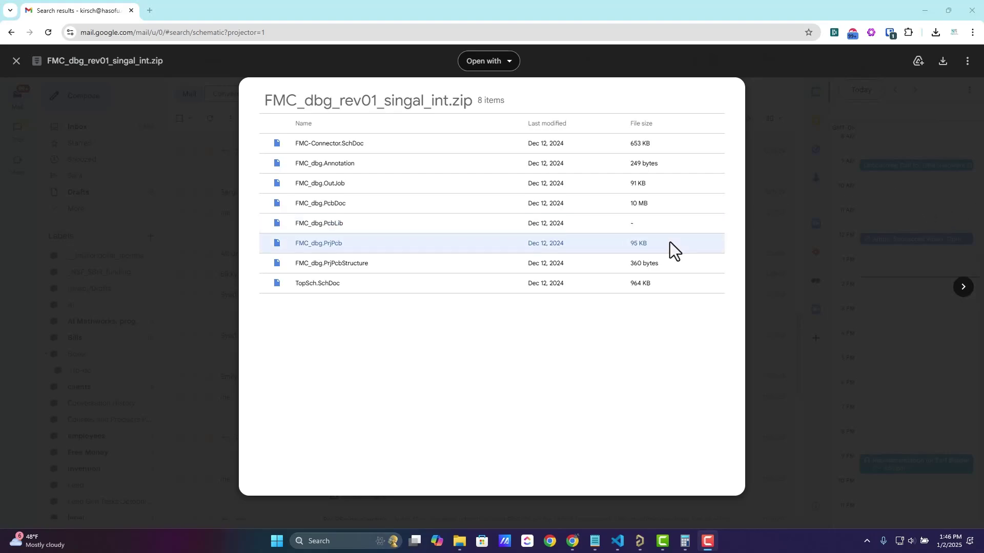
Advance the Gmail attachment viewer from the zip file listing to 4layers_PCB_integrity_issue.pdf
{"action": "left_click", "coordinate": [531, 303]}
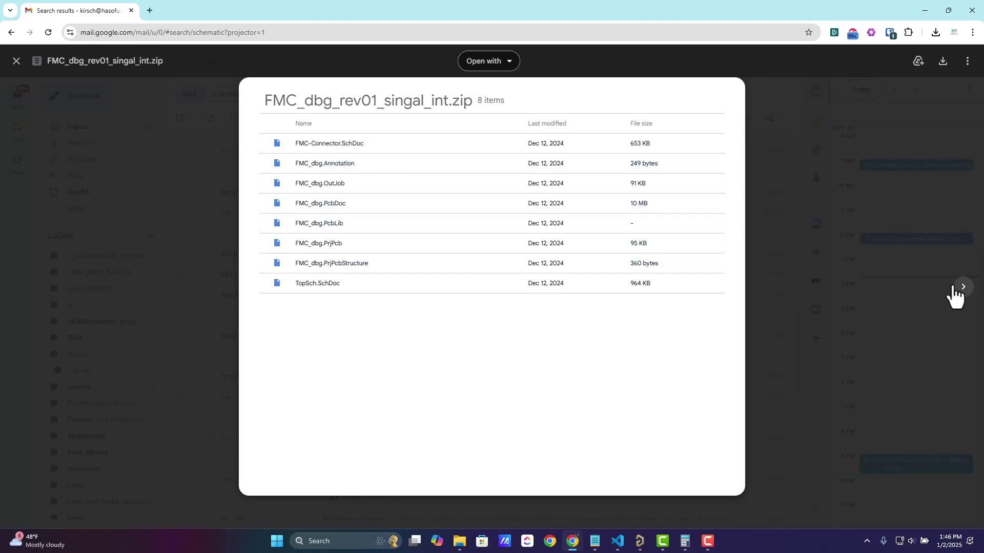
{"action": "left_click", "coordinate": [963, 288]}
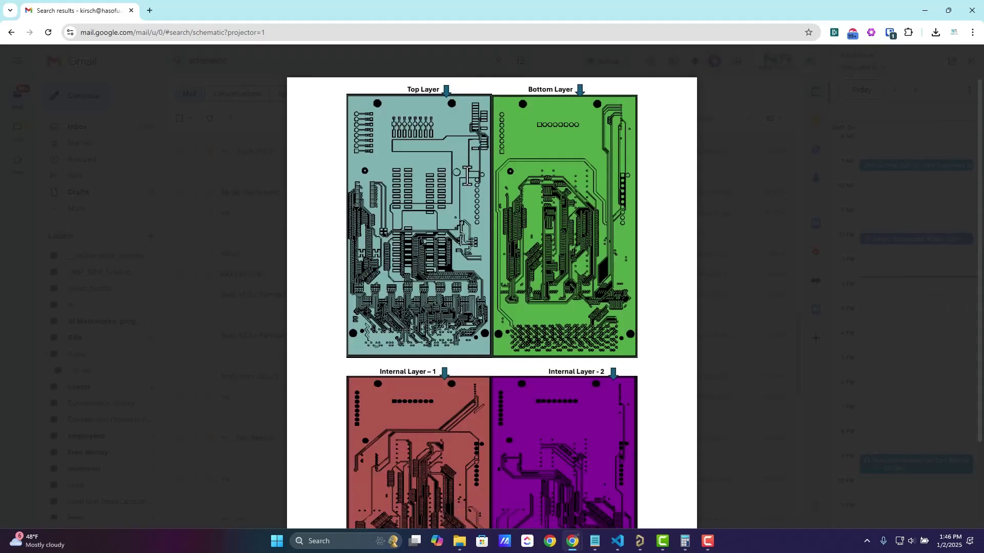
{"action": "scroll", "coordinate": [463, 174], "scroll_direction": "down", "scroll_amount": 2}
{"action": "scroll", "coordinate": [636, 221], "scroll_direction": "up", "scroll_amount": 2}
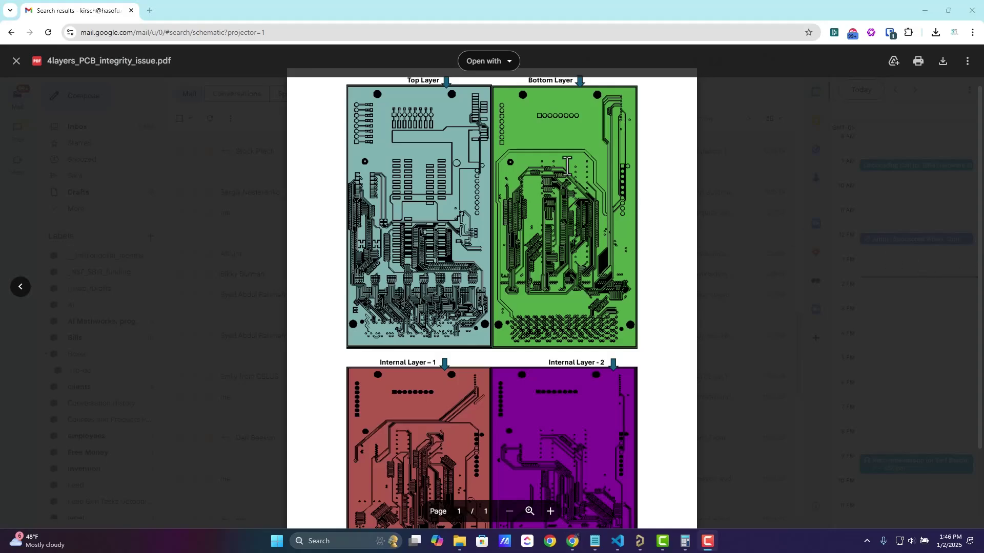
Open USBAtoC10Gbps.PcbDoc from the Projects panel in Altium Designer
{"action": "left_click", "coordinate": [643, 550]}
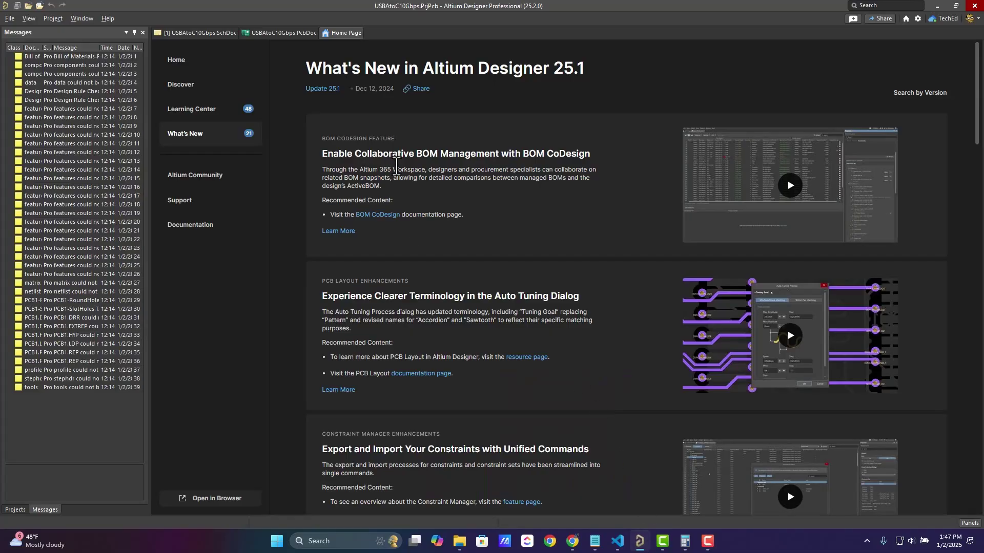
{"action": "left_click", "coordinate": [15, 510]}
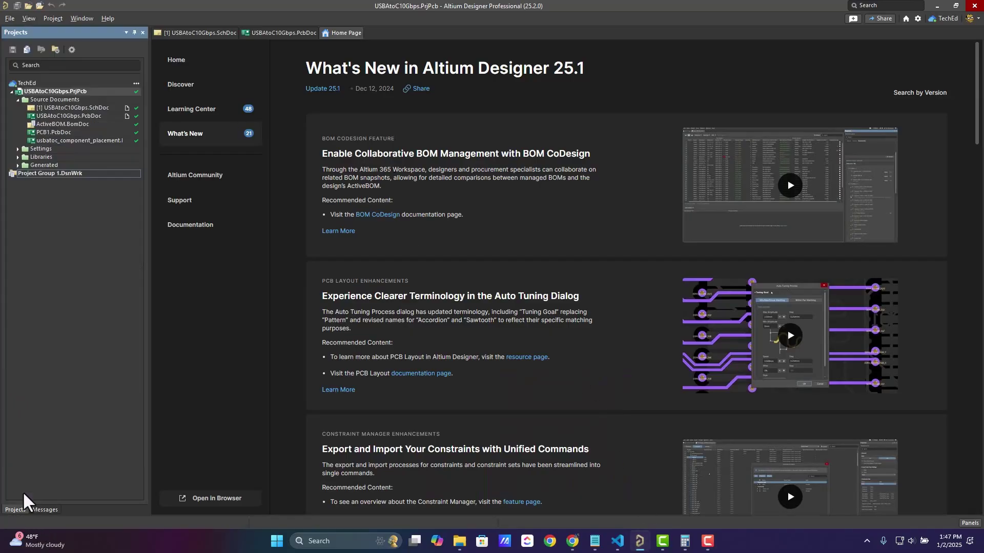
{"action": "double_click", "coordinate": [64, 116]}
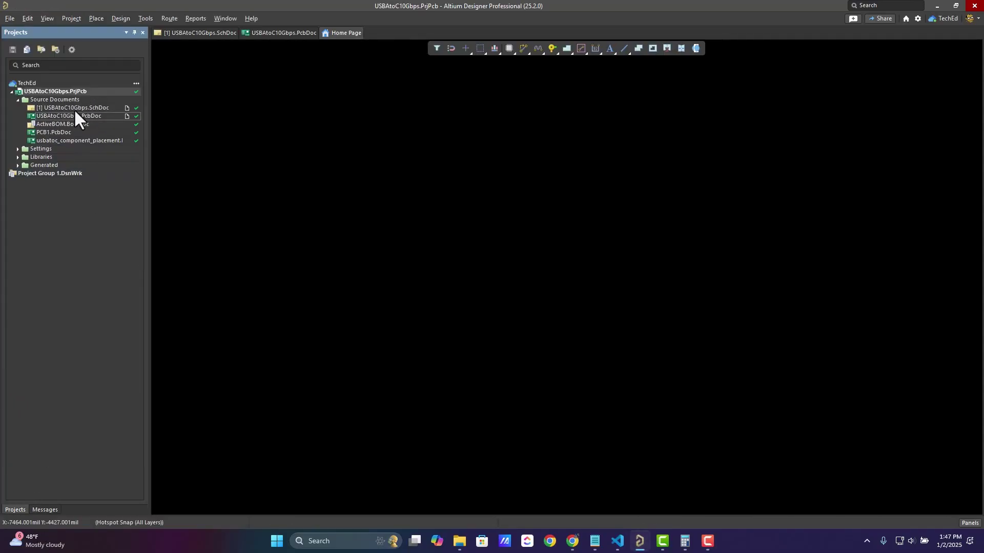
Open the USBAtoC10Gbps project's folder in File Explorer using Explore
{"action": "right_click", "coordinate": [77, 90]}
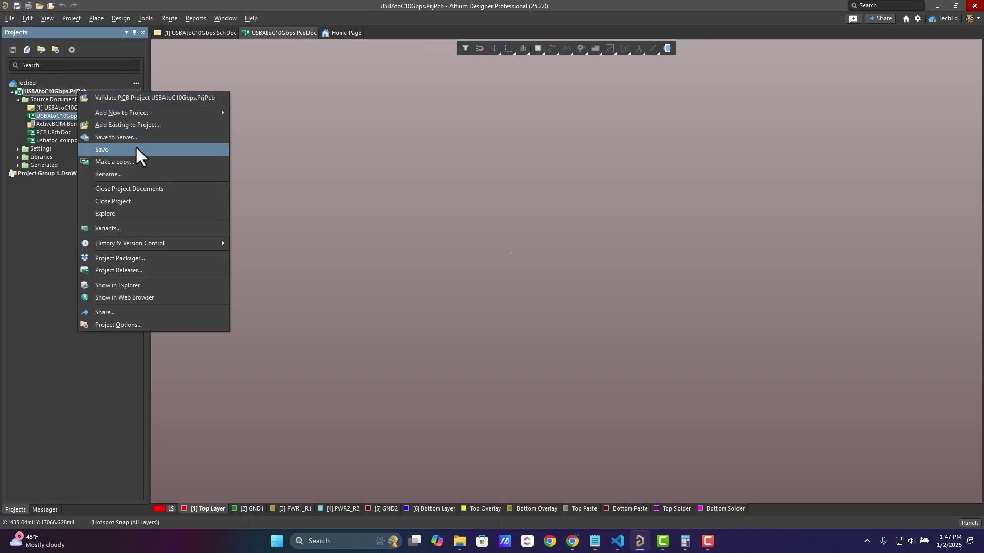
{"action": "left_click", "coordinate": [128, 211]}
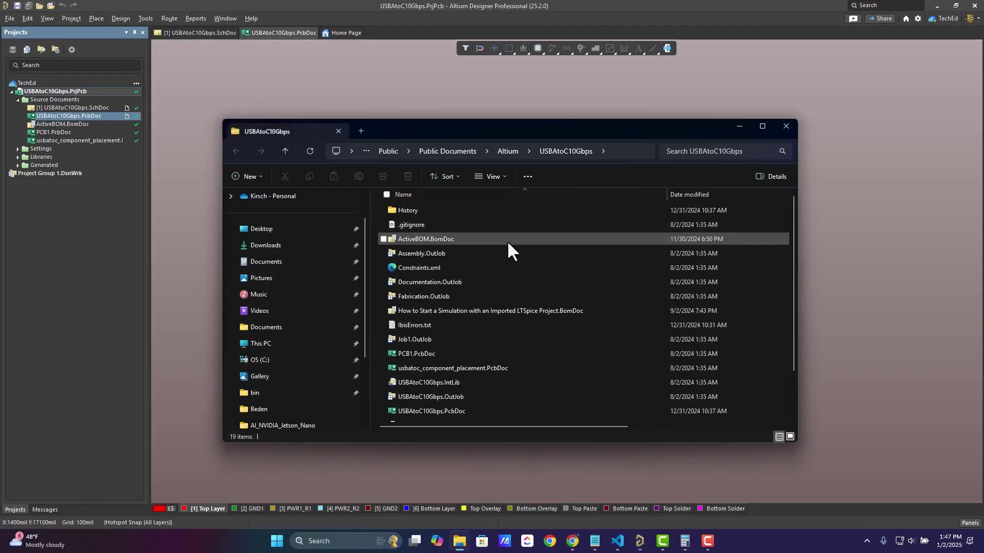
{"action": "scroll", "coordinate": [505, 308], "scroll_direction": "down", "scroll_amount": 3}
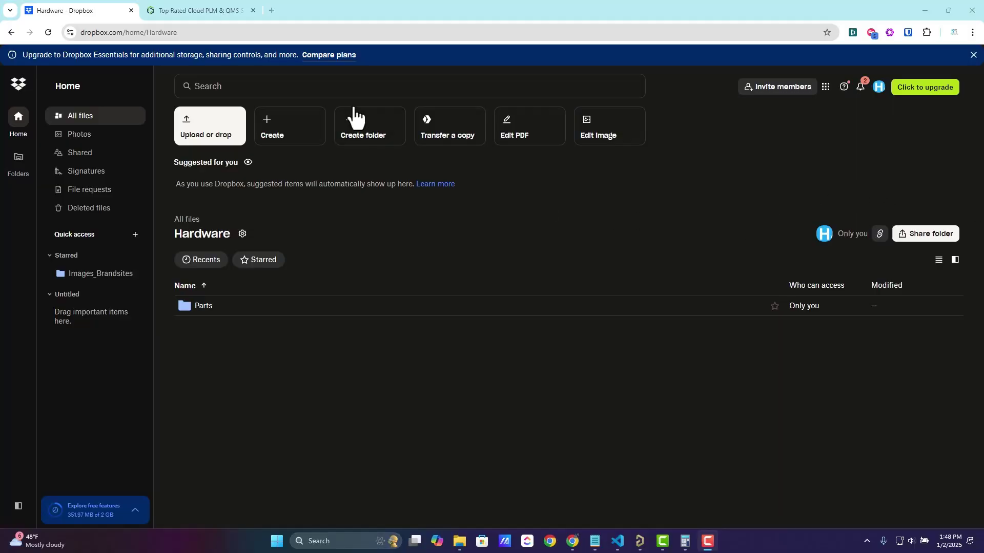
Return to Dropbox's Hardware folder, open Parts, and look inside the 3D subfolder
{"action": "left_click", "coordinate": [196, 11]}
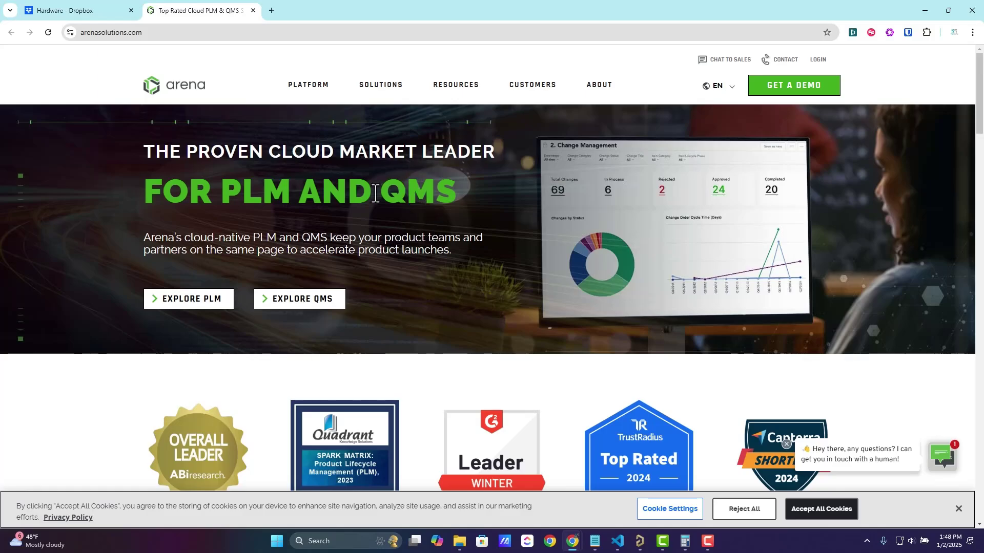
{"action": "left_click", "coordinate": [100, 16]}
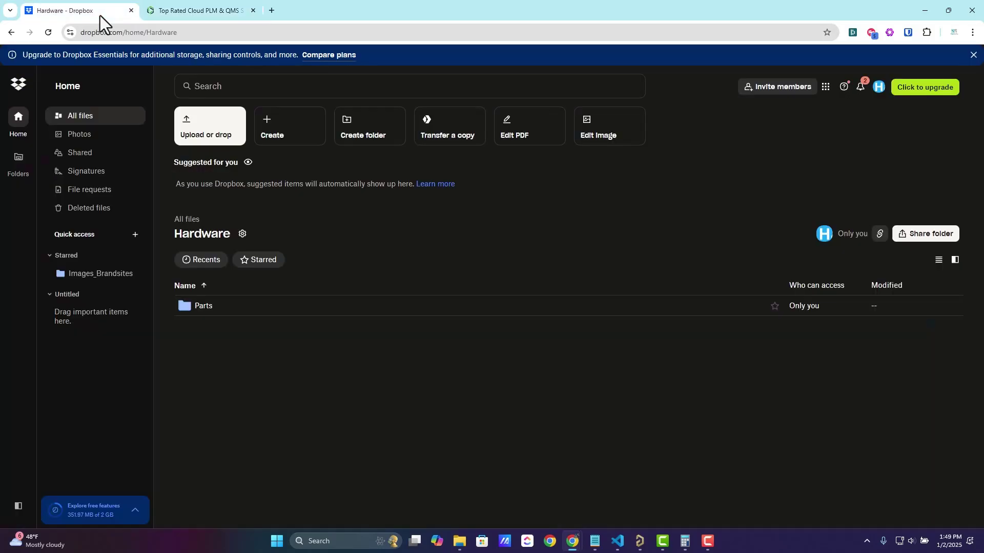
{"action": "left_click", "coordinate": [201, 306]}
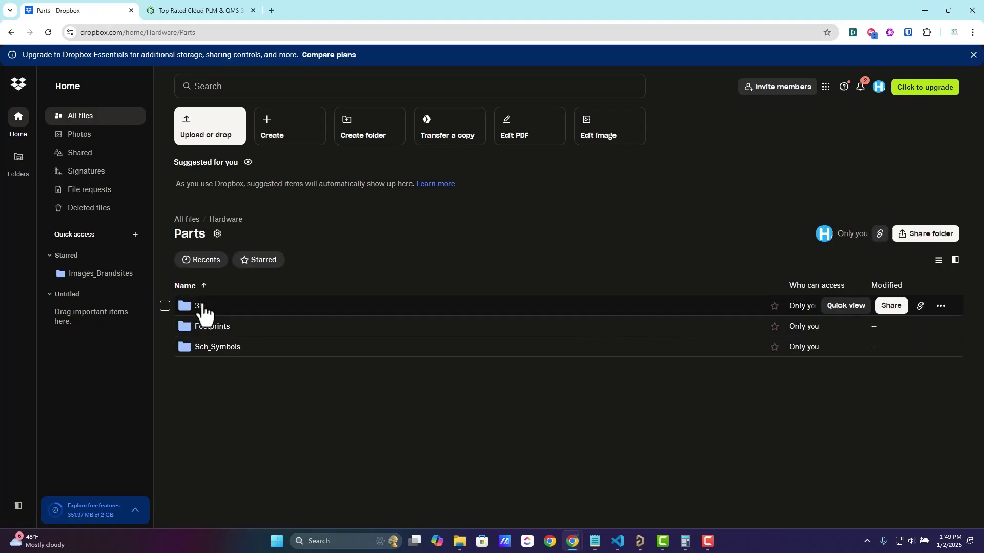
{"action": "left_click", "coordinate": [203, 307]}
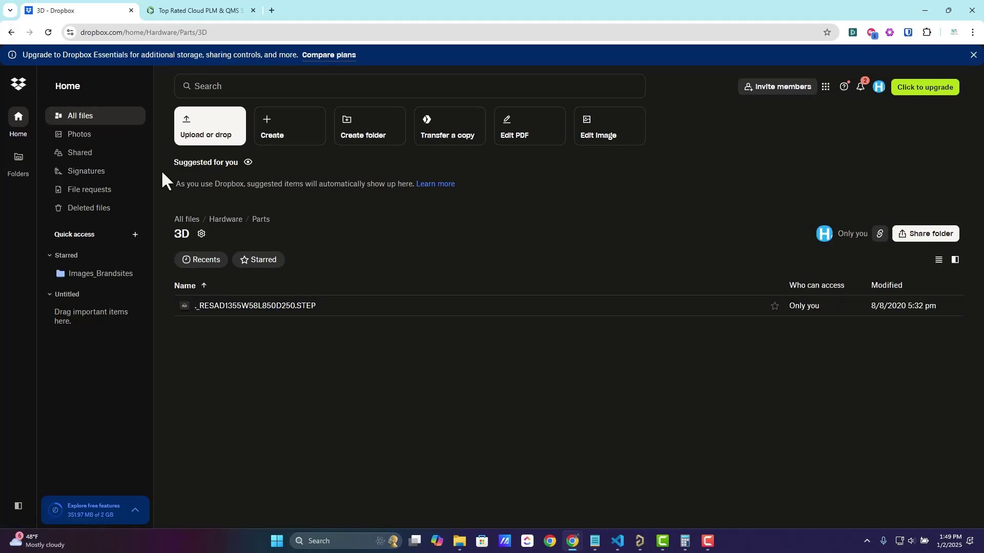
{"action": "left_click", "coordinate": [12, 33]}
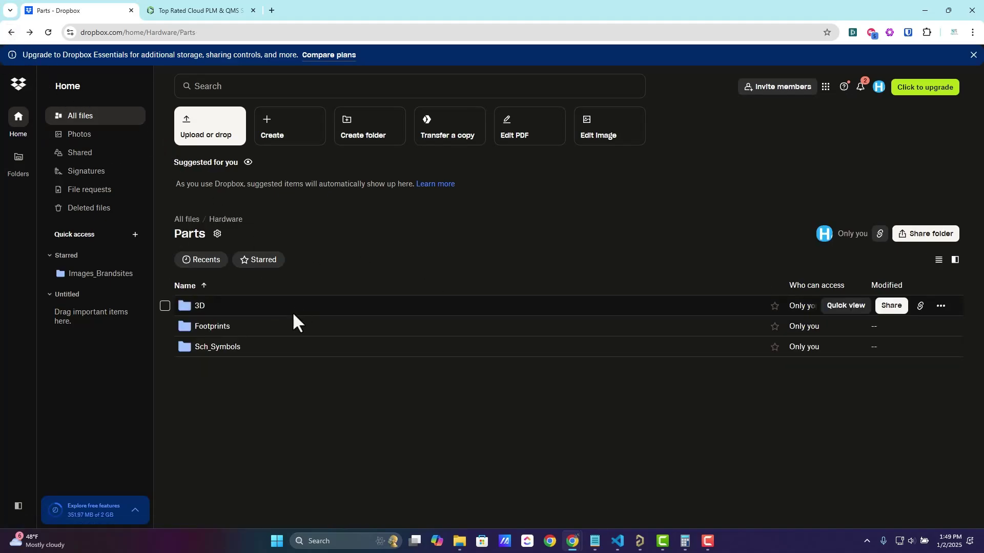
Browse the Footprints files and the empty Sch_Symbols folder, ending back on Parts
{"action": "left_click", "coordinate": [226, 330]}
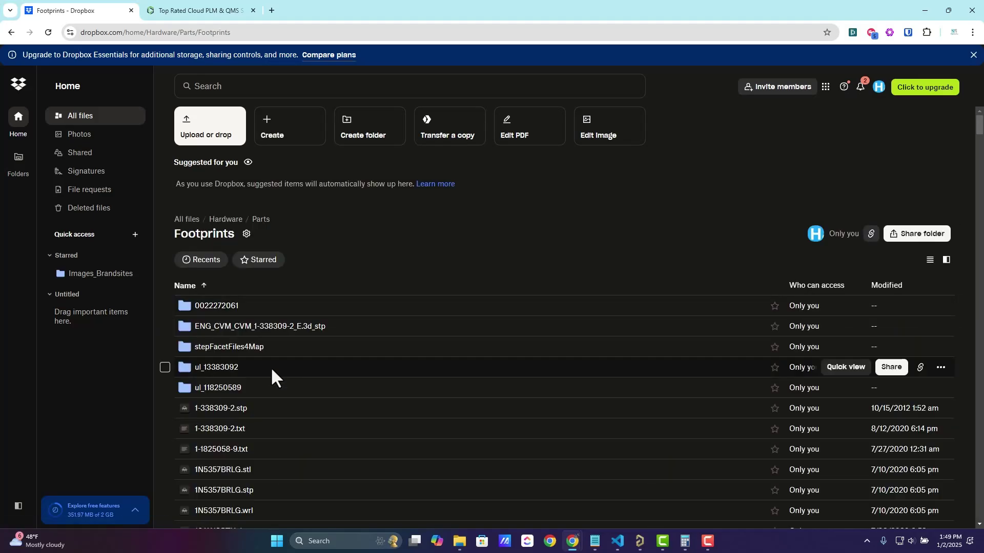
{"action": "scroll", "coordinate": [271, 367], "scroll_direction": "down", "scroll_amount": 5}
{"action": "scroll", "coordinate": [268, 365], "scroll_direction": "down", "scroll_amount": 1}
{"action": "scroll", "coordinate": [262, 343], "scroll_direction": "down", "scroll_amount": 3}
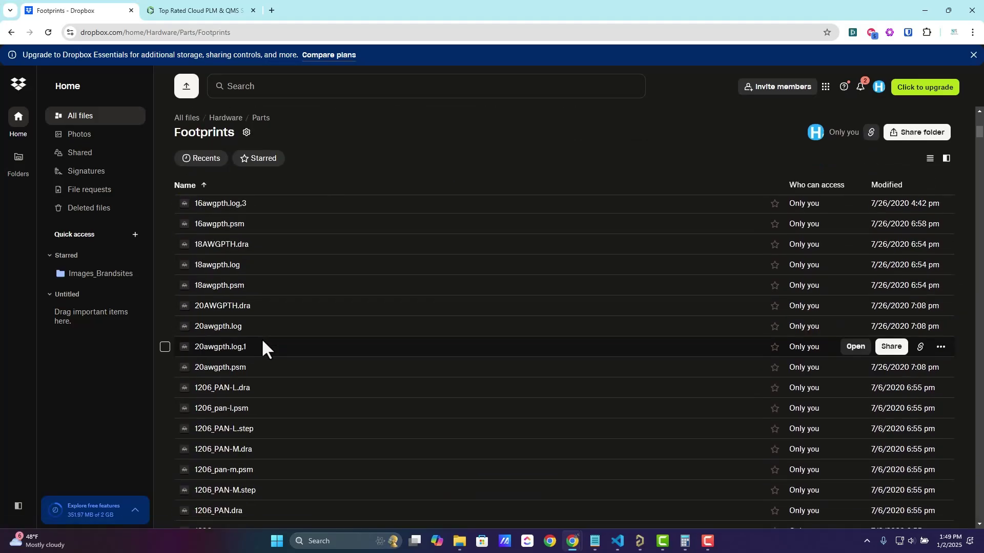
{"action": "left_click", "coordinate": [11, 32]}
{"action": "left_click", "coordinate": [219, 348]}
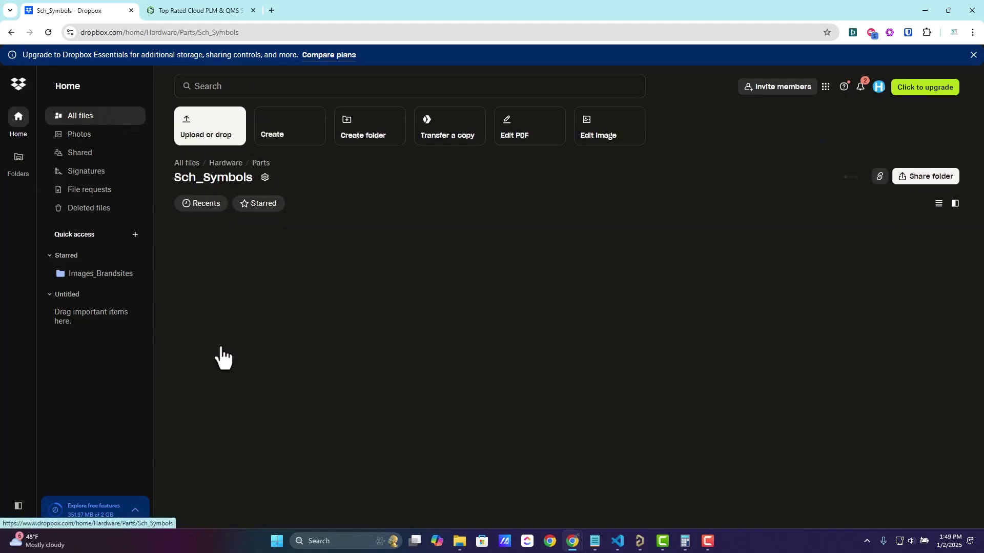
{"action": "left_click", "coordinate": [11, 33]}
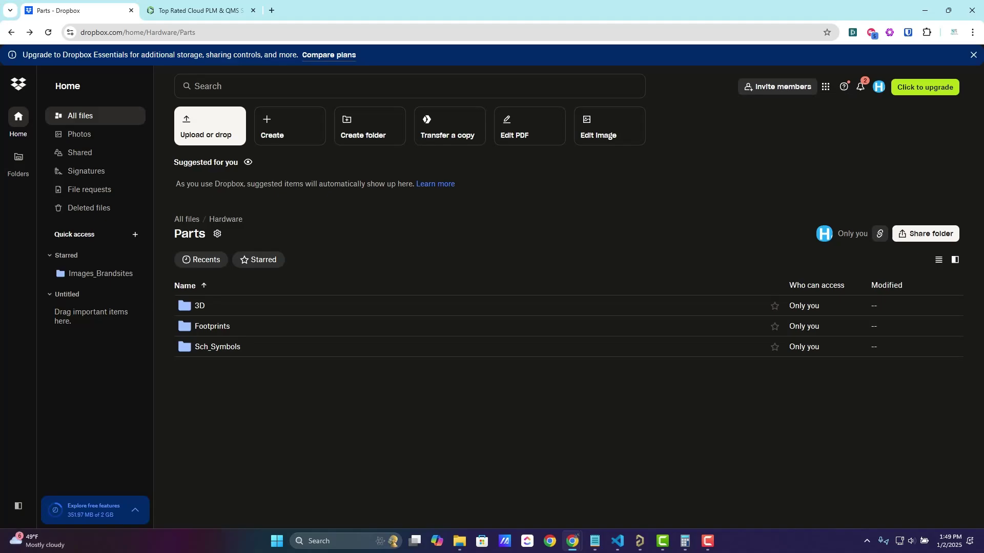
{"action": "key", "text": "F10"}
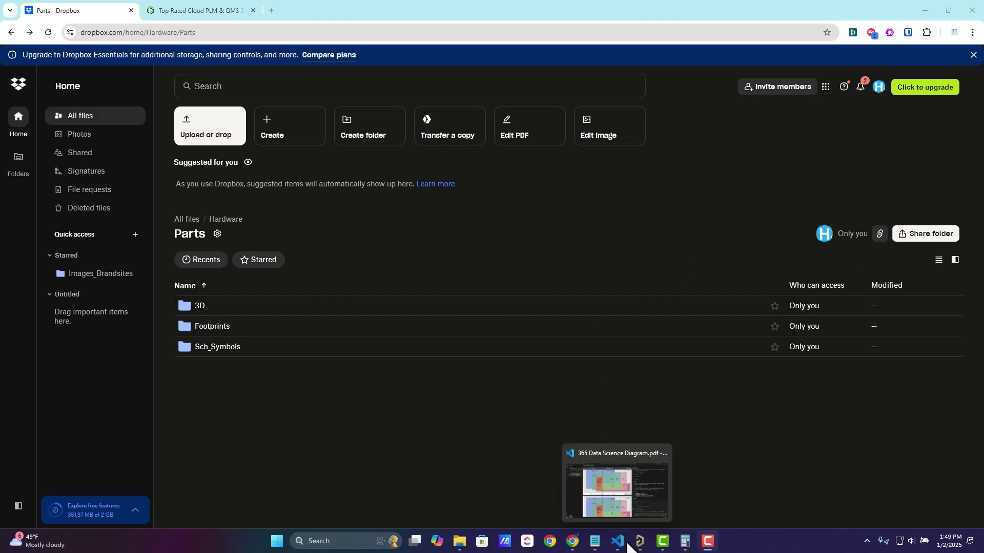
Bring Altium Designer forward to view the usbatoc_component_placement board in 3D
{"action": "left_click", "coordinate": [640, 541]}
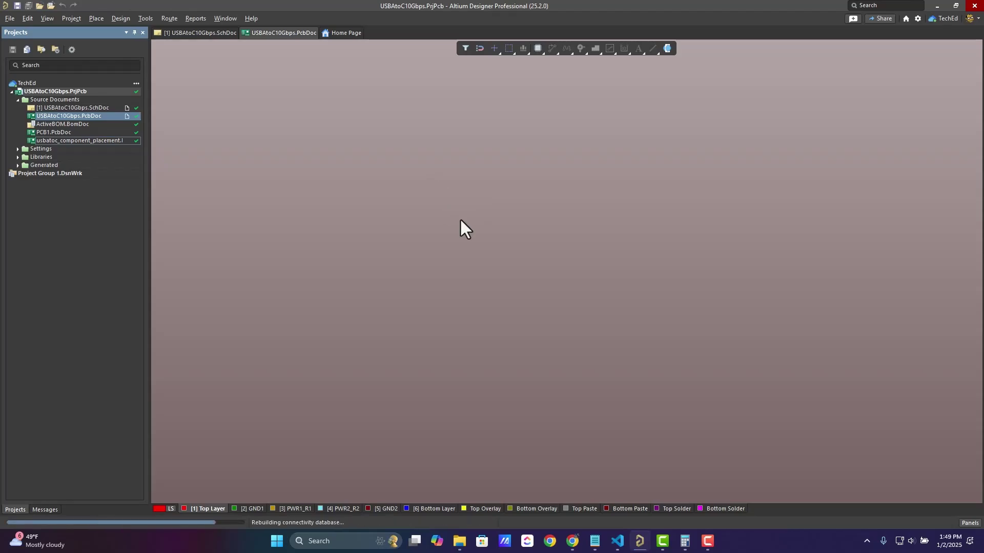
{"action": "scroll", "coordinate": [540, 224], "scroll_direction": "down", "scroll_amount": 3, "text": "ctrl"}
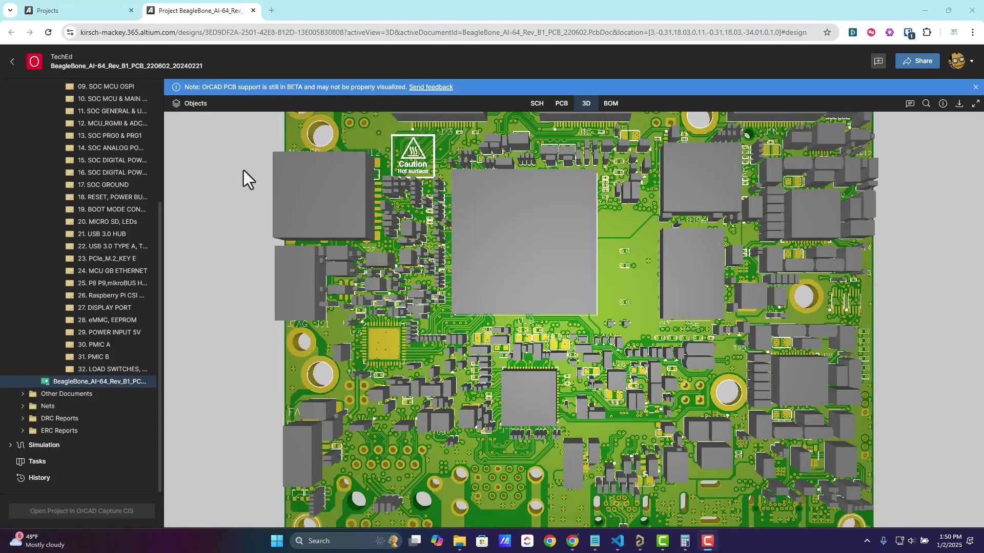
Scroll through Altium 365's project thumbnails and back to the top with USBAtoC10Gbps first
{"action": "scroll", "coordinate": [244, 170], "scroll_direction": "down", "scroll_amount": 3}
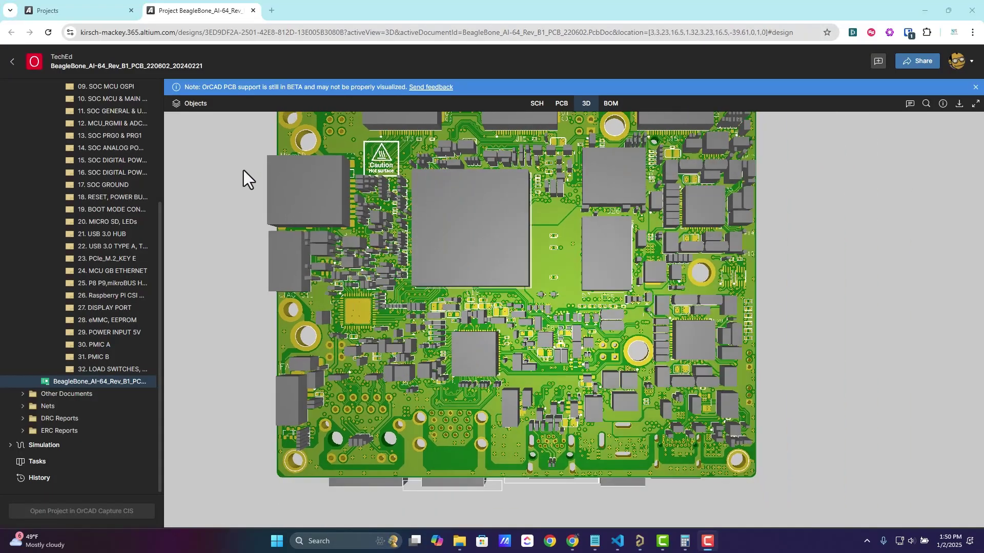
{"action": "left_click", "coordinate": [67, 9]}
{"action": "scroll", "coordinate": [419, 247], "scroll_direction": "down", "scroll_amount": 4}
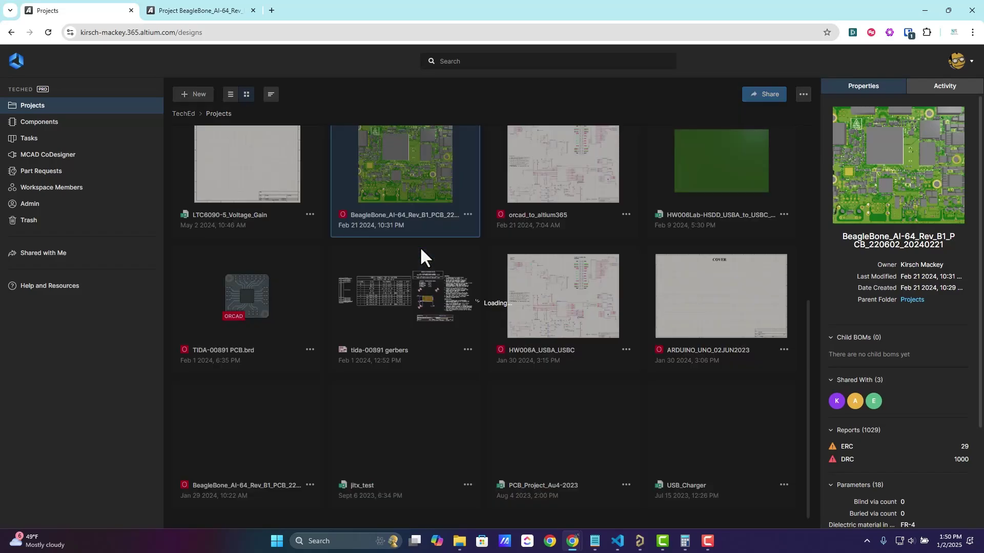
{"action": "scroll", "coordinate": [438, 270], "scroll_direction": "down", "scroll_amount": 2}
{"action": "scroll", "coordinate": [439, 272], "scroll_direction": "down", "scroll_amount": 4}
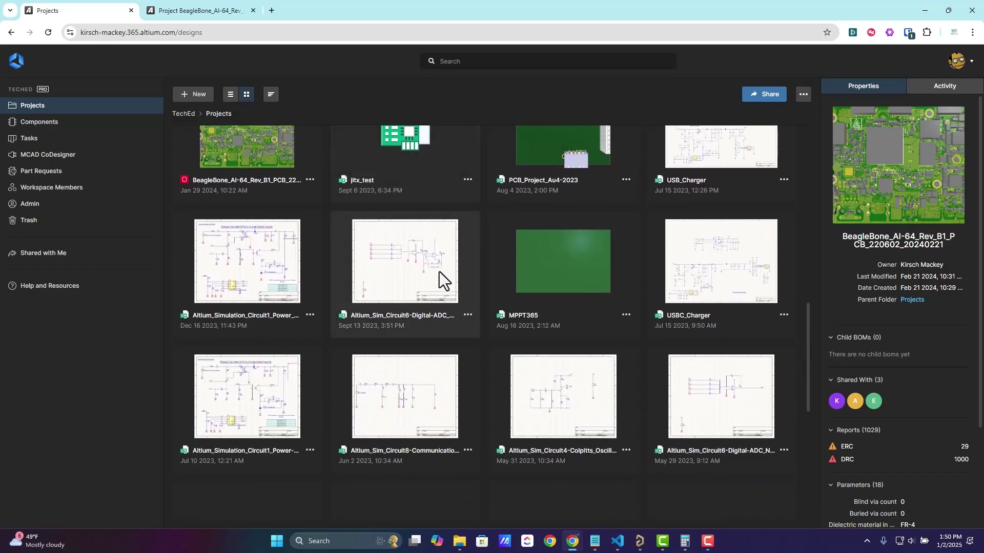
{"action": "scroll", "coordinate": [439, 272], "scroll_direction": "down", "scroll_amount": 4}
{"action": "scroll", "coordinate": [439, 272], "scroll_direction": "down", "scroll_amount": 3}
{"action": "scroll", "coordinate": [439, 272], "scroll_direction": "down", "scroll_amount": 3}
{"action": "scroll", "coordinate": [438, 269], "scroll_direction": "down", "scroll_amount": 1}
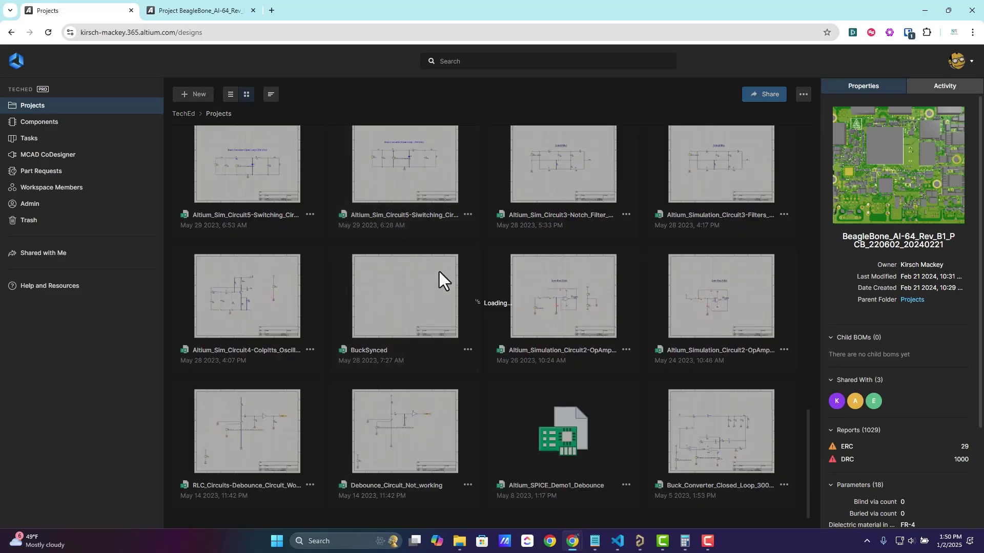
{"action": "scroll", "coordinate": [438, 270], "scroll_direction": "down", "scroll_amount": 3}
{"action": "scroll", "coordinate": [438, 270], "scroll_direction": "down", "scroll_amount": 5}
{"action": "scroll", "coordinate": [438, 270], "scroll_direction": "down", "scroll_amount": 4}
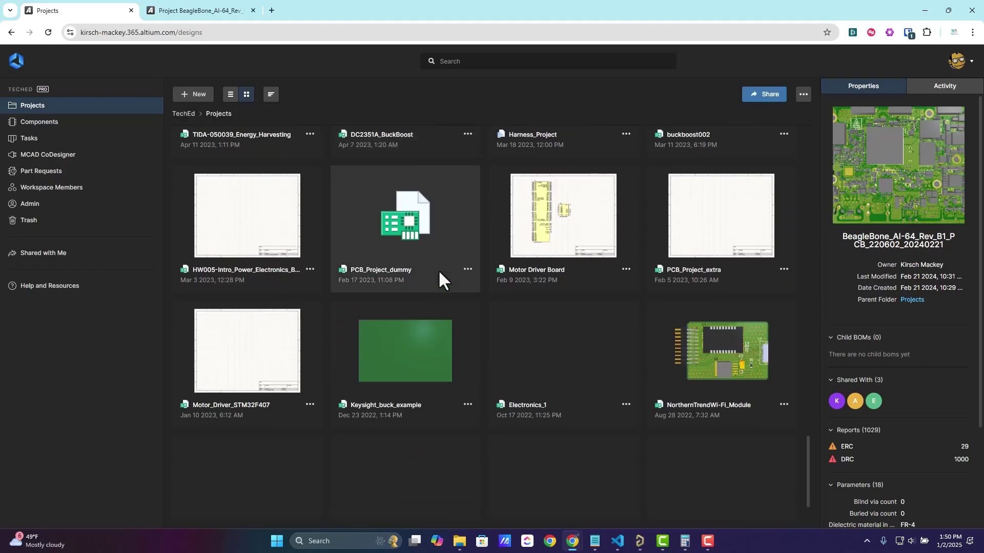
{"action": "scroll", "coordinate": [435, 280], "scroll_direction": "down", "scroll_amount": 1}
{"action": "scroll", "coordinate": [424, 275], "scroll_direction": "down", "scroll_amount": 3}
{"action": "scroll", "coordinate": [425, 276], "scroll_direction": "down", "scroll_amount": 3}
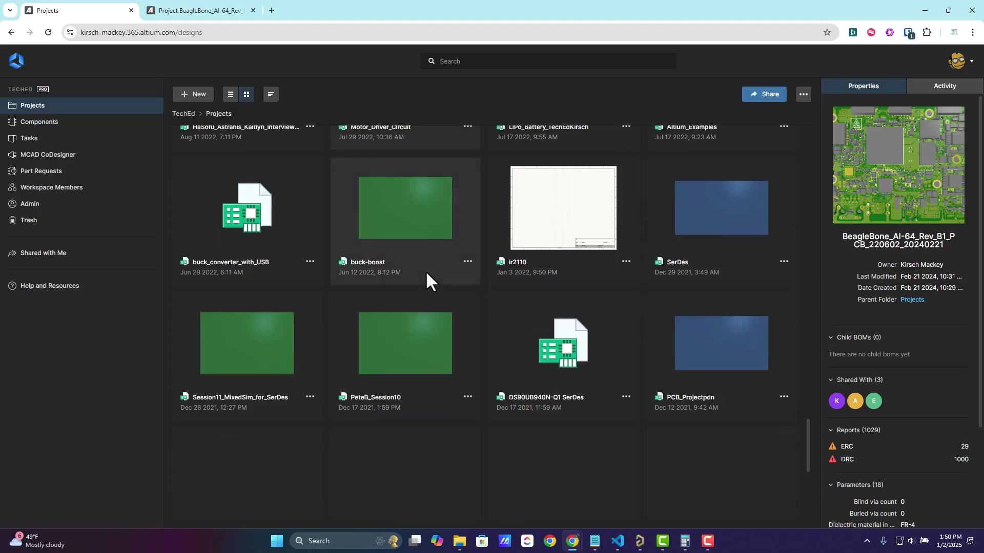
{"action": "scroll", "coordinate": [427, 277], "scroll_direction": "down", "scroll_amount": 2}
{"action": "scroll", "coordinate": [427, 277], "scroll_direction": "up", "scroll_amount": 10}
{"action": "scroll", "coordinate": [429, 279], "scroll_direction": "up", "scroll_amount": 5}
{"action": "scroll", "coordinate": [429, 271], "scroll_direction": "up", "scroll_amount": 5}
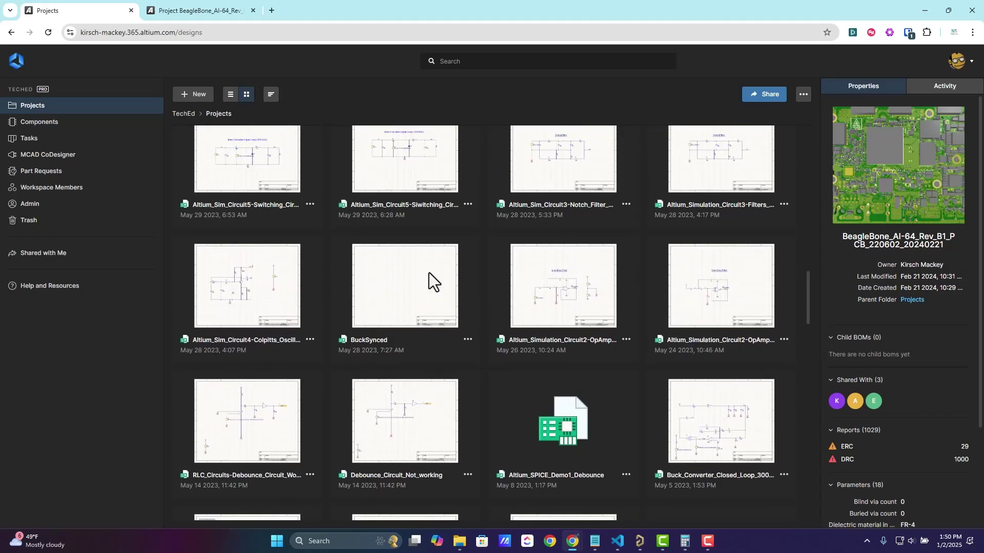
{"action": "scroll", "coordinate": [429, 273], "scroll_direction": "up", "scroll_amount": 5}
{"action": "scroll", "coordinate": [428, 271], "scroll_direction": "up", "scroll_amount": 5}
{"action": "scroll", "coordinate": [429, 272], "scroll_direction": "up", "scroll_amount": 3}
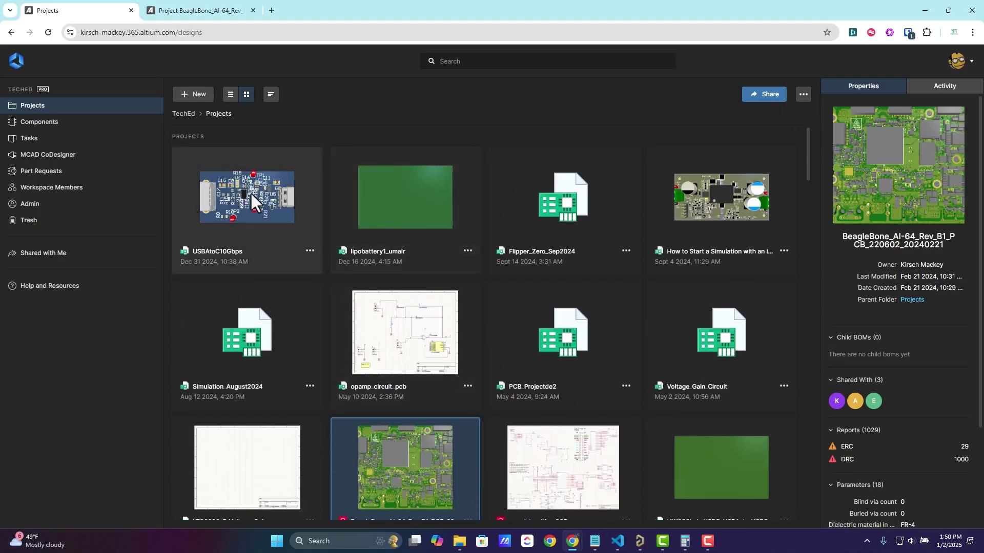
Pin a new comment on the BeagleBone board's large central chip and type the availability note
{"action": "left_click", "coordinate": [177, 12]}
{"action": "scroll", "coordinate": [499, 283], "scroll_direction": "down", "scroll_amount": 1}
{"action": "scroll", "coordinate": [499, 280], "scroll_direction": "down", "scroll_amount": 1}
{"action": "scroll", "coordinate": [500, 283], "scroll_direction": "down", "scroll_amount": 1}
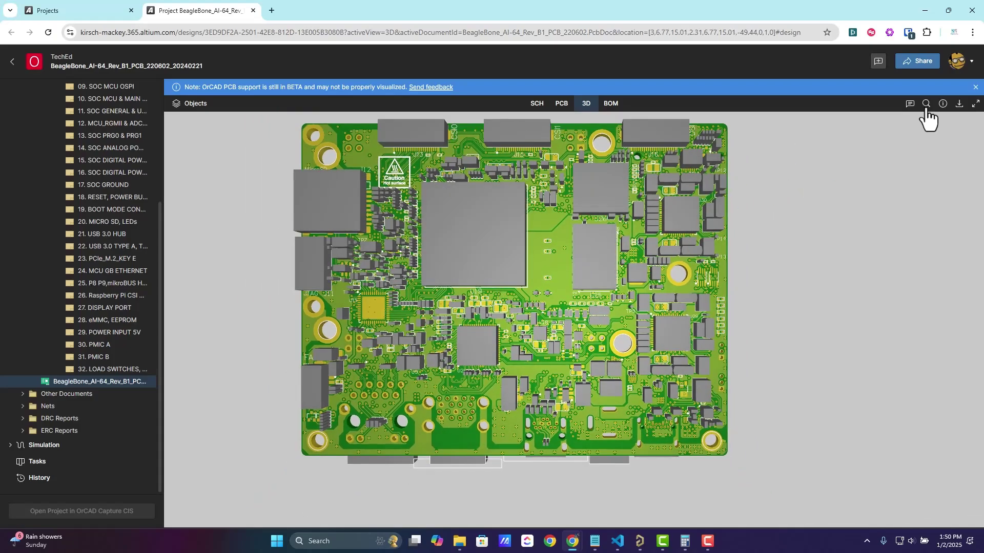
{"action": "left_click", "coordinate": [910, 104]}
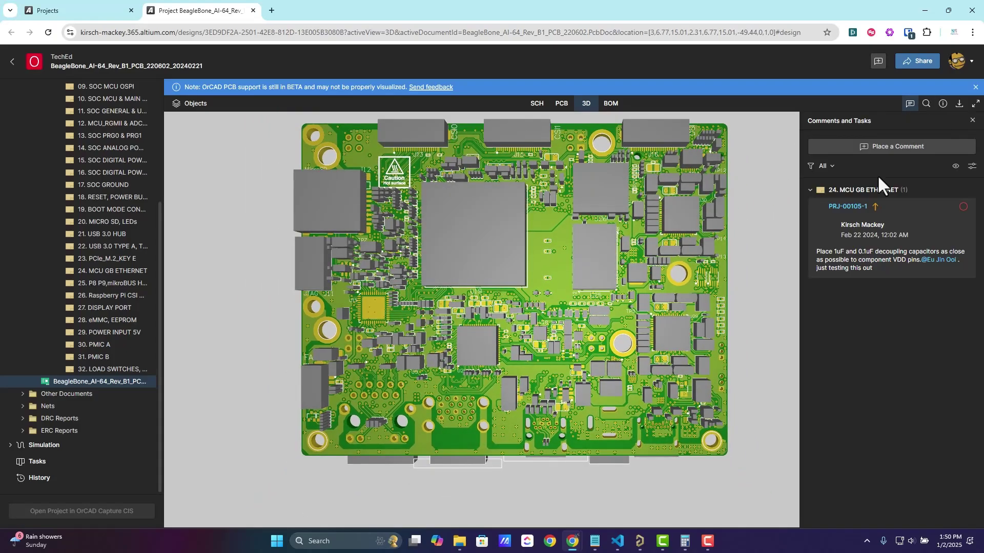
{"action": "left_click", "coordinate": [882, 149]}
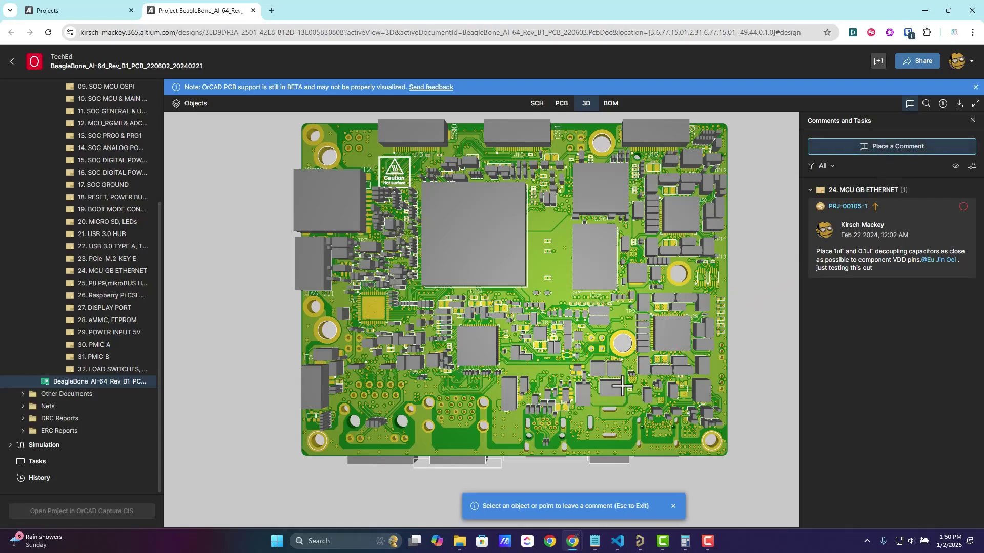
{"action": "left_click_drag", "start_coordinate": [566, 268], "coordinate": [562, 277]}
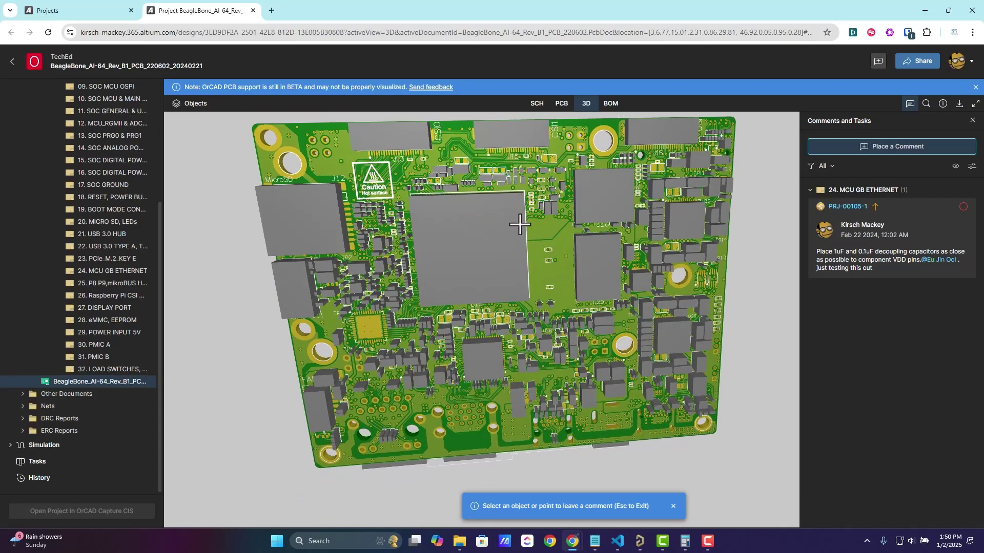
{"action": "left_click", "coordinate": [525, 230]}
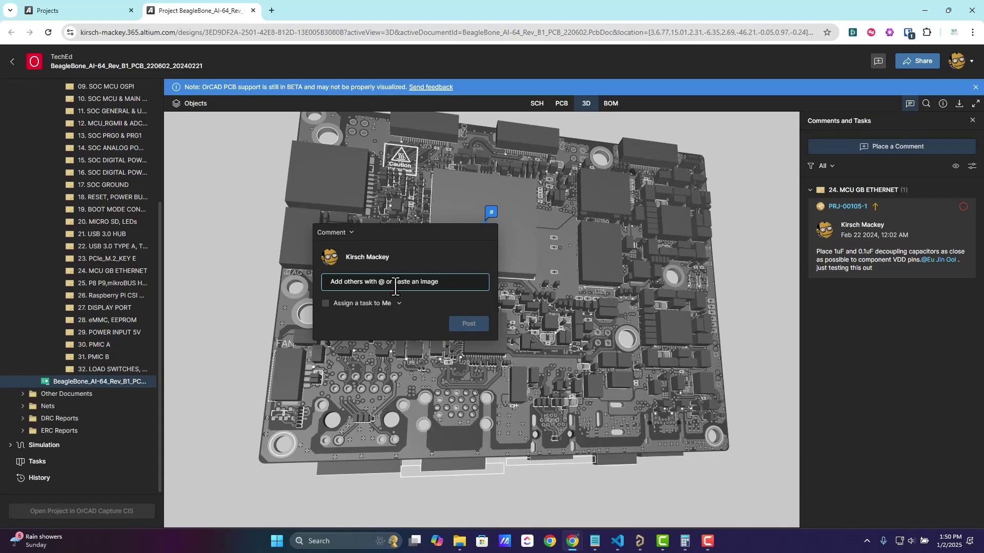
{"action": "type", "text": "I think we need to look at this chip availability"}
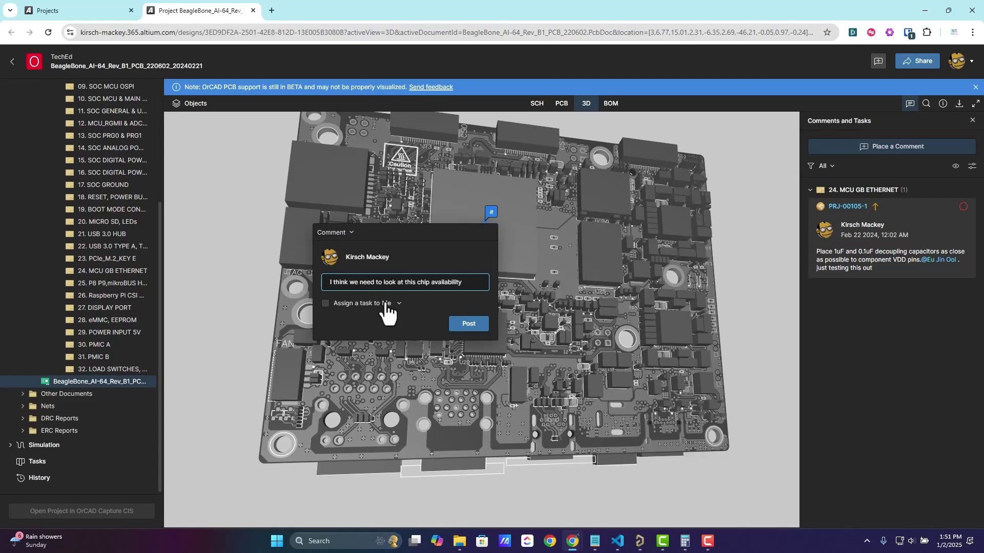
Assign the comment's task to a teammate from the Assign list
{"action": "left_click", "coordinate": [398, 304]}
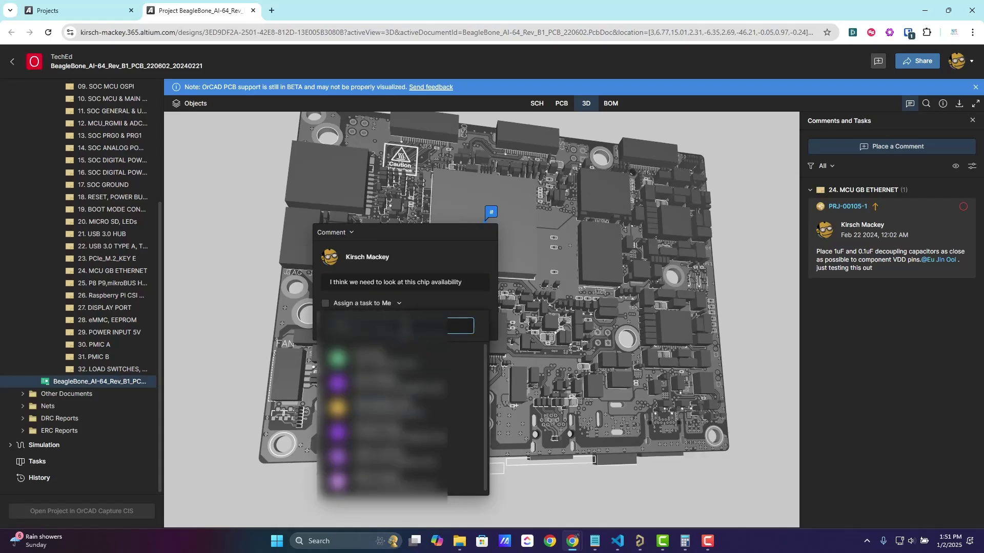
{"action": "left_click", "coordinate": [399, 304]}
{"action": "left_click", "coordinate": [322, 303]}
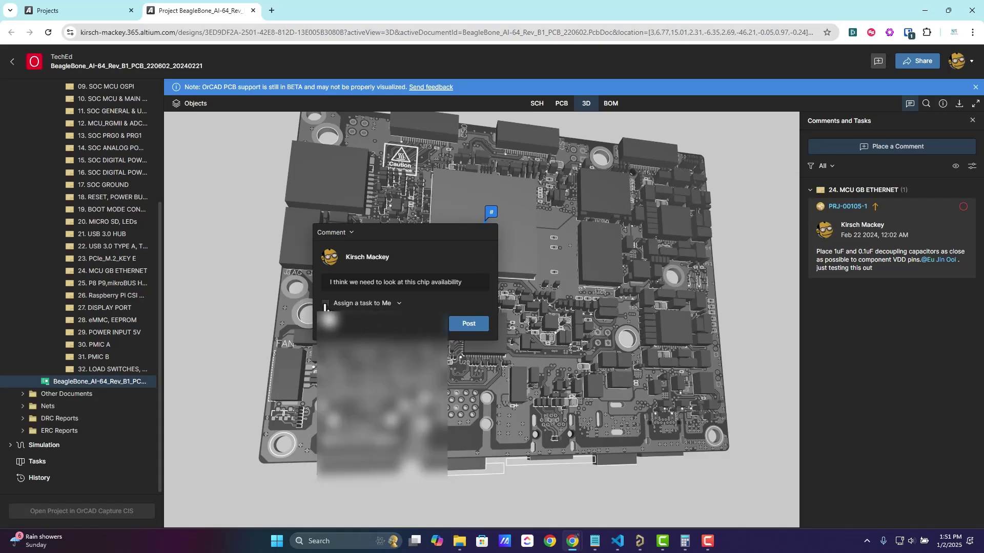
{"action": "left_click", "coordinate": [390, 303]}
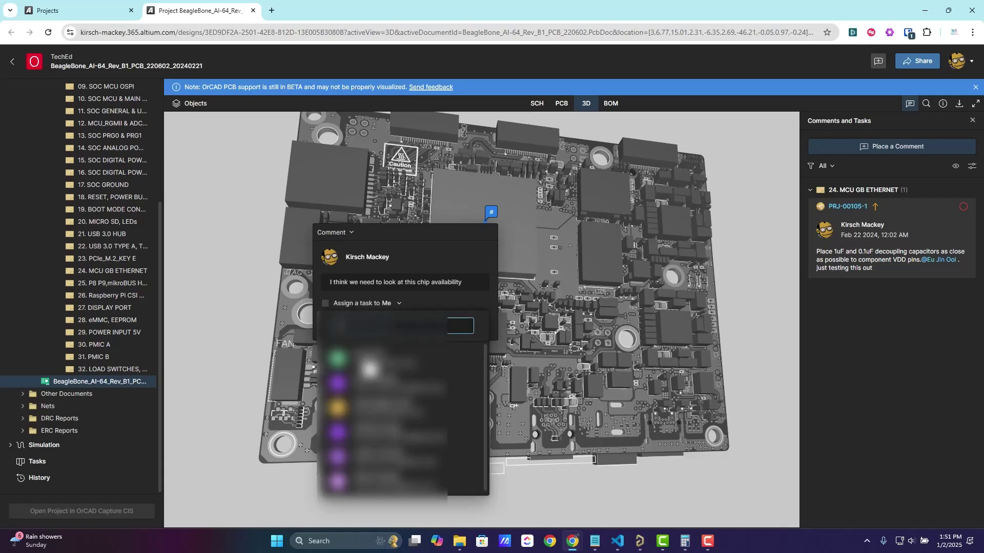
{"action": "left_click", "coordinate": [395, 406]}
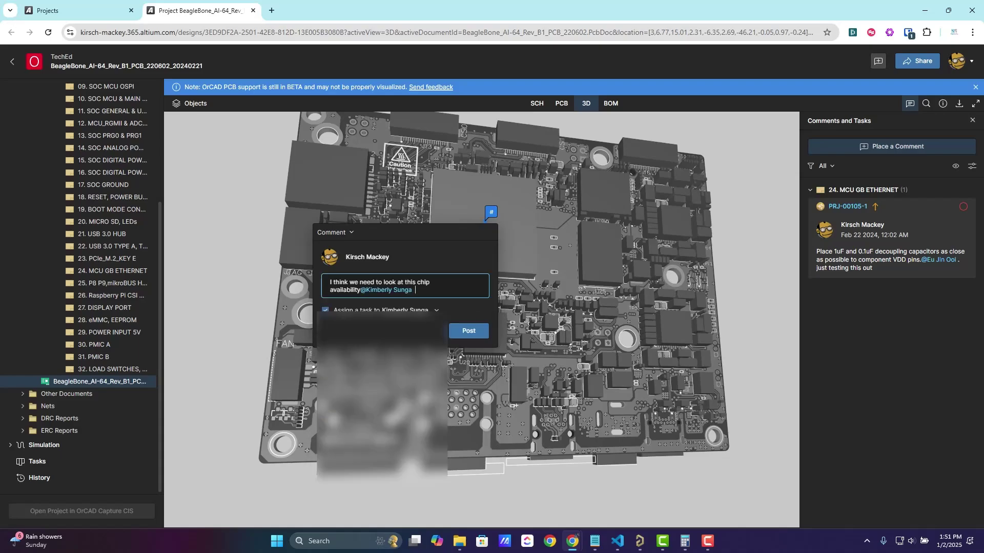
{"action": "left_click", "coordinate": [390, 336]}
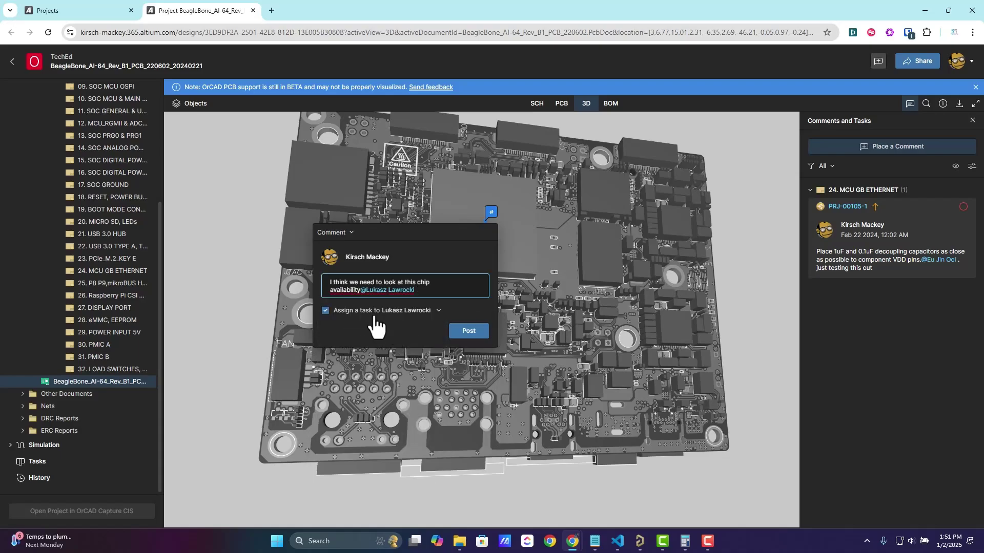
Post the chip comment and give the teammate Can Edit access to the BeagleBone project
{"action": "left_click", "coordinate": [469, 330]}
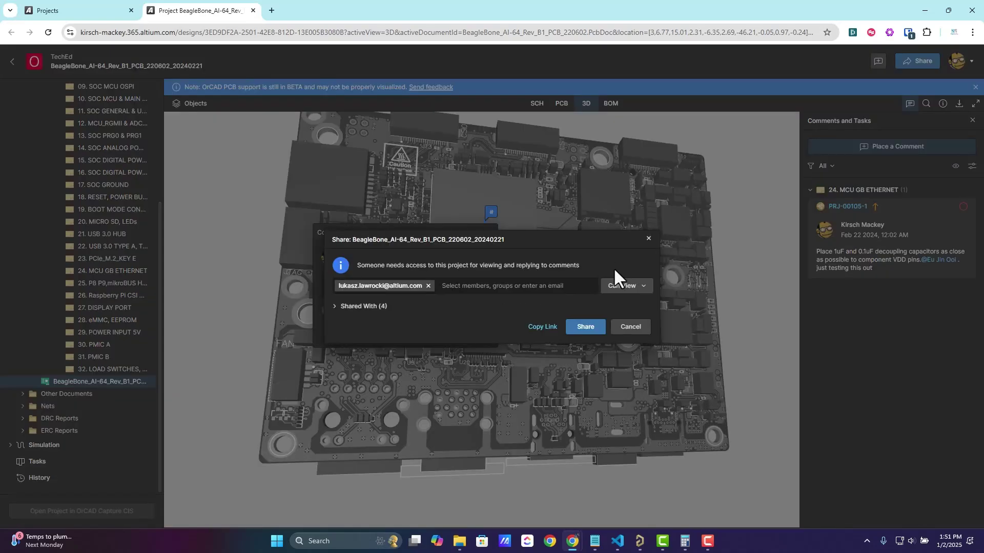
{"action": "left_click", "coordinate": [622, 285]}
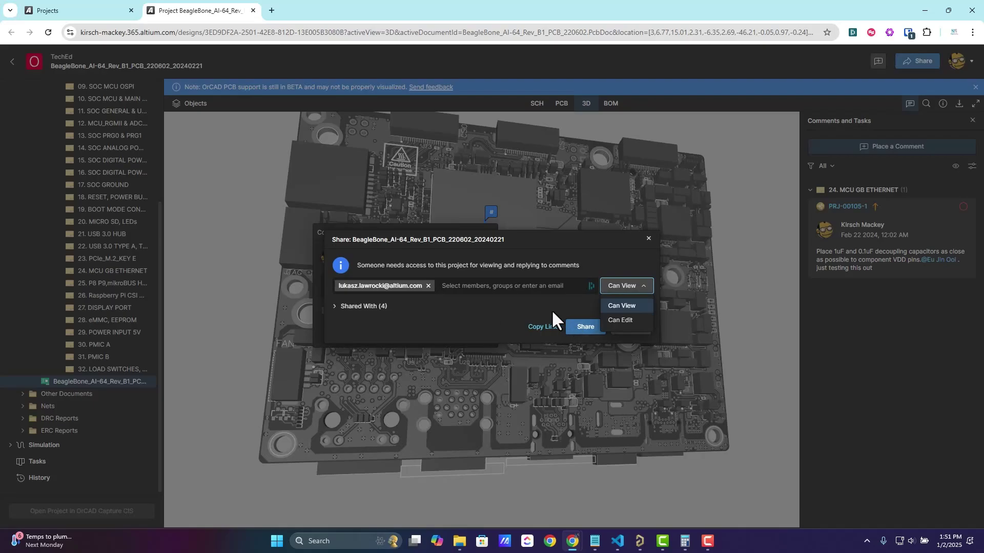
{"action": "left_click", "coordinate": [626, 322]}
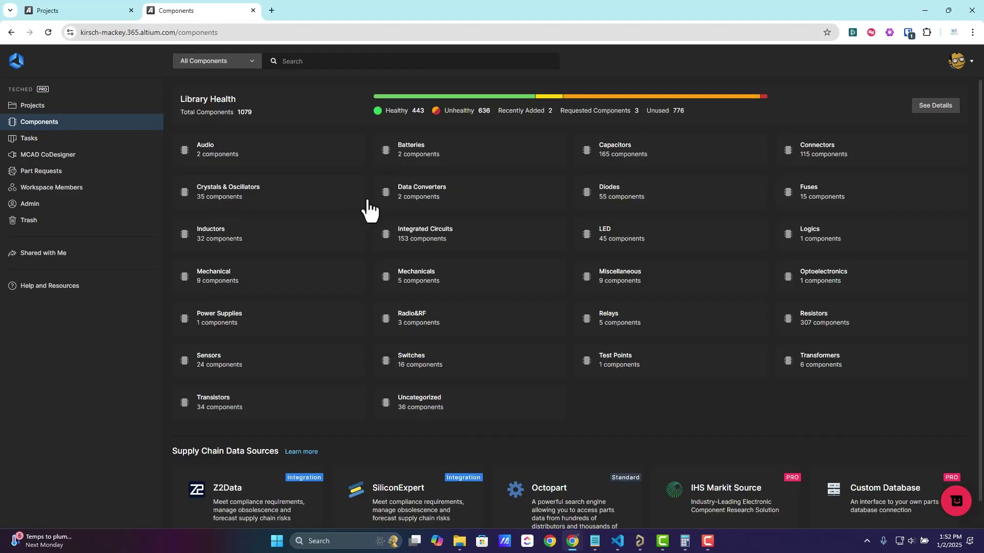
Open the Batteries category with a wider details panel and preview the MS621FE-FL11E battery
{"action": "scroll", "coordinate": [414, 254], "scroll_direction": "down", "scroll_amount": 1}
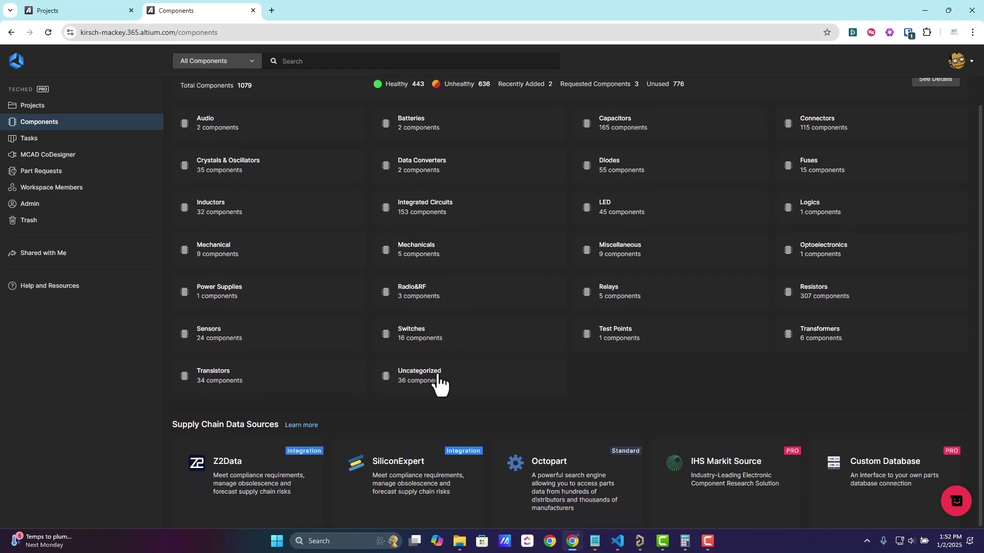
{"action": "scroll", "coordinate": [429, 254], "scroll_direction": "up", "scroll_amount": 1}
{"action": "left_click", "coordinate": [417, 155]}
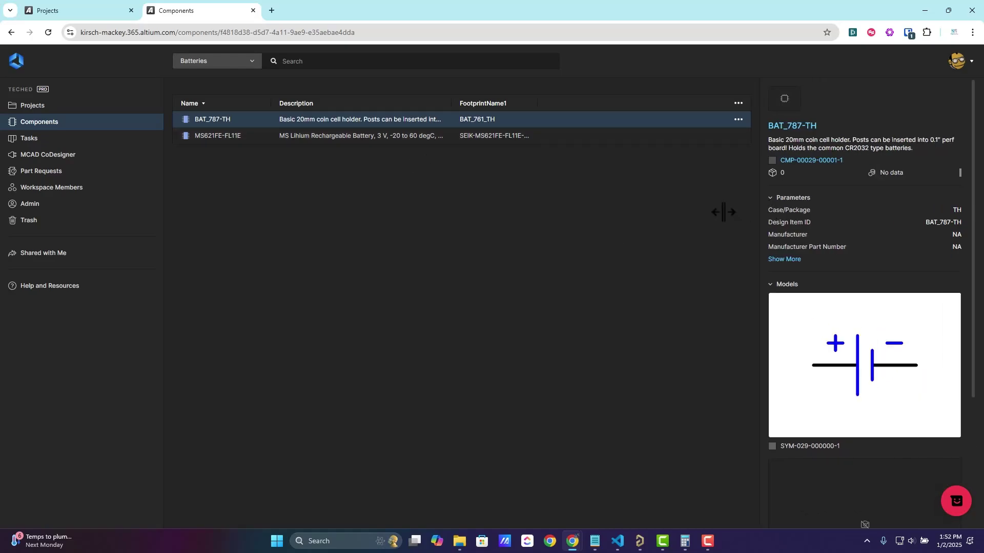
{"action": "left_click_drag", "start_coordinate": [819, 212], "coordinate": [658, 213]}
{"action": "scroll", "coordinate": [769, 328], "scroll_direction": "down", "scroll_amount": 6}
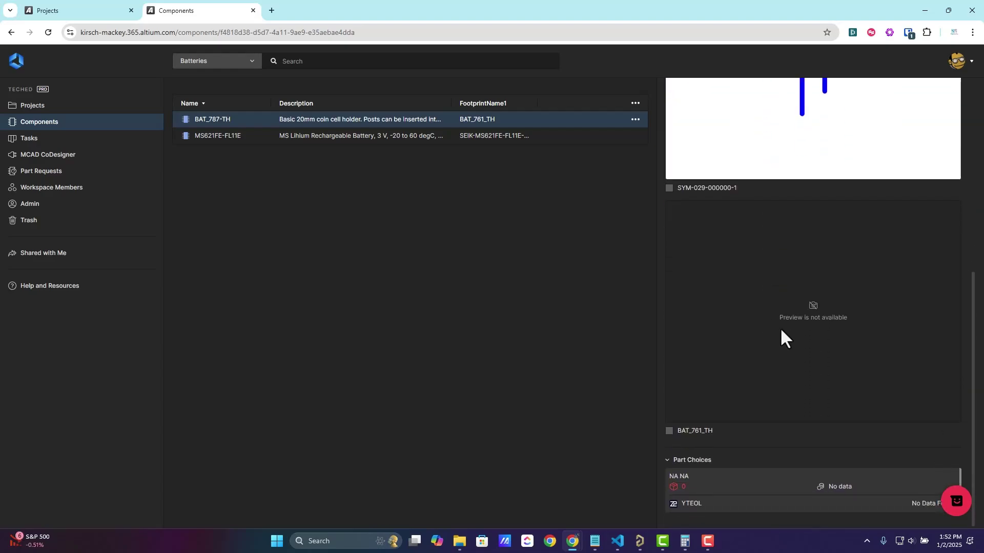
{"action": "scroll", "coordinate": [784, 336], "scroll_direction": "up", "scroll_amount": 4}
{"action": "left_click", "coordinate": [214, 137]}
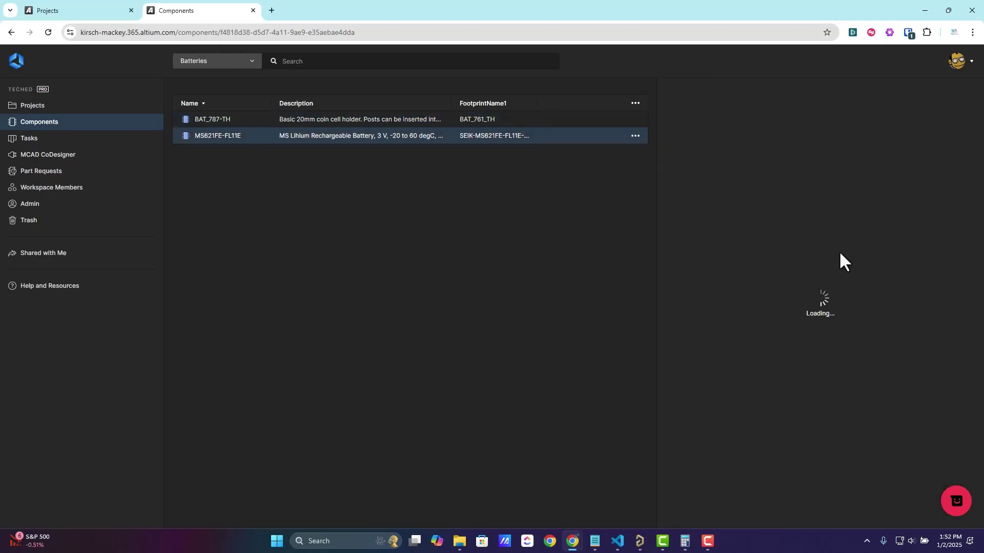
{"action": "scroll", "coordinate": [899, 332], "scroll_direction": "down", "scroll_amount": 4}
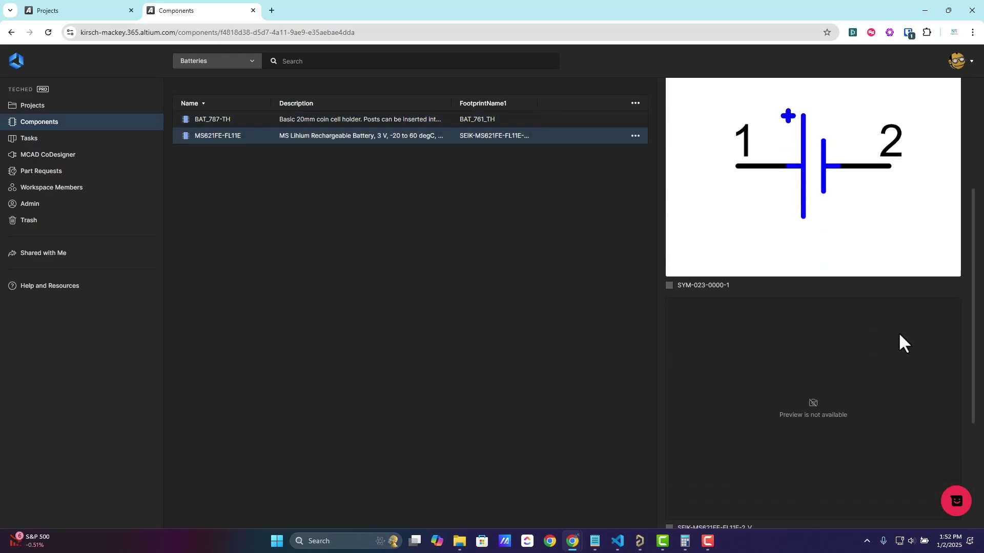
{"action": "scroll", "coordinate": [899, 332], "scroll_direction": "down", "scroll_amount": 1}
{"action": "scroll", "coordinate": [899, 332], "scroll_direction": "up", "scroll_amount": 4}
{"action": "scroll", "coordinate": [799, 273], "scroll_direction": "down", "scroll_amount": 7}
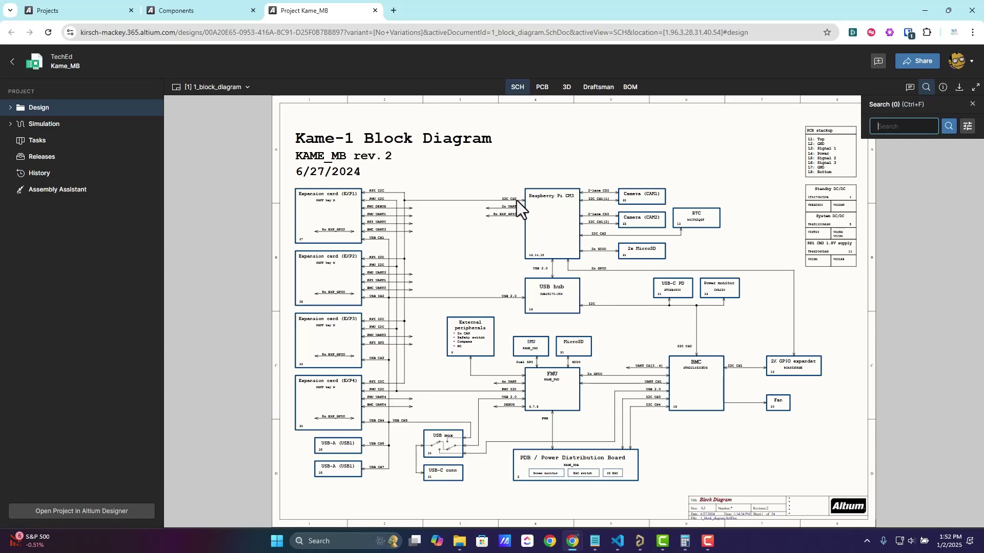
Open the 5_dc-dc_vcc5m-vcc3m.SchDoc schematic from the Kame_MB design documents
{"action": "key", "text": "Escape"}
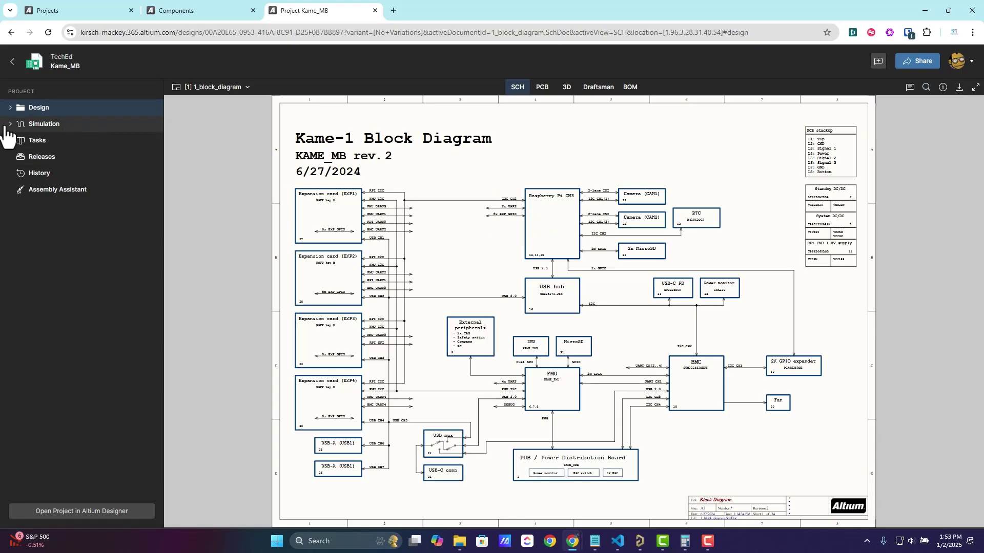
{"action": "left_click", "coordinate": [10, 107]}
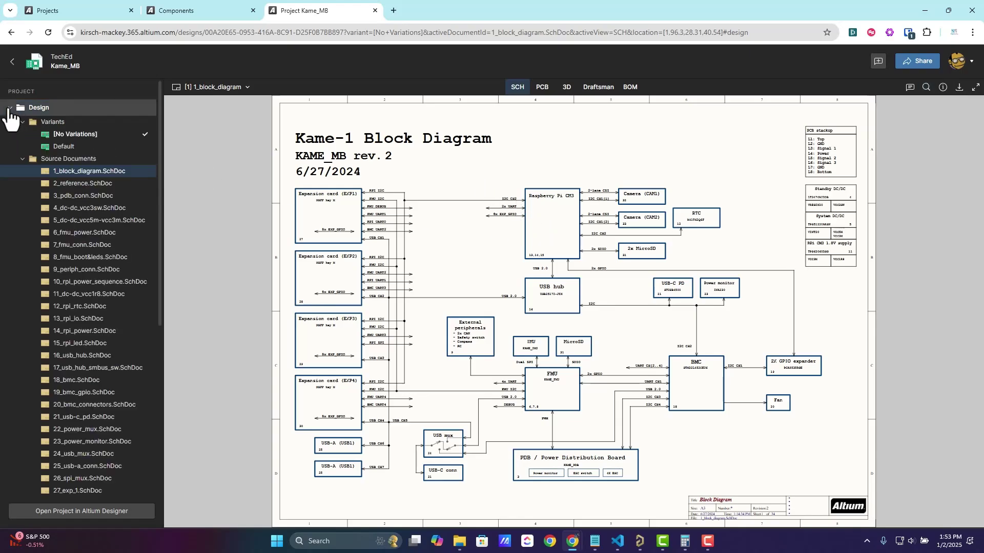
{"action": "left_click", "coordinate": [106, 224]}
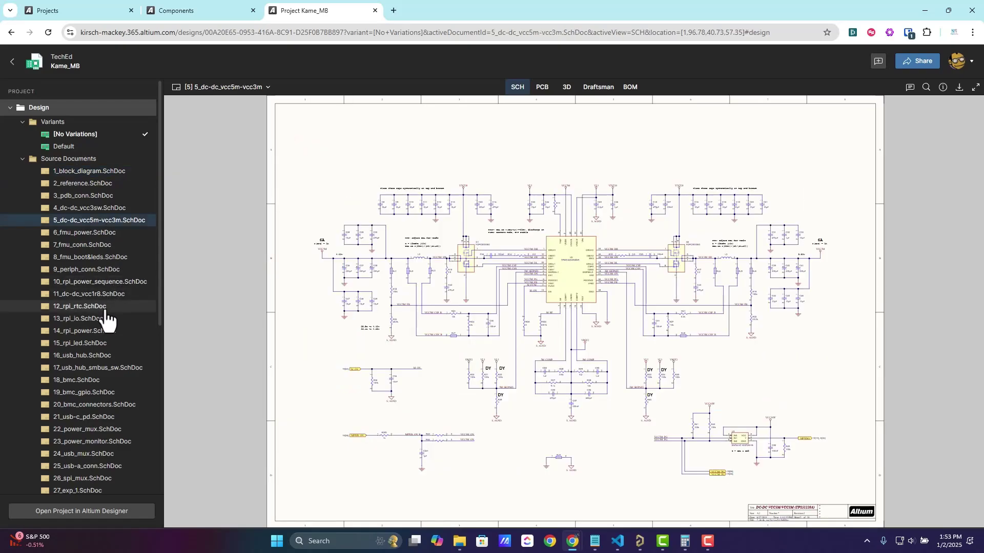
Inspect the U2 TPS51220 controller's properties in a widened panel, then return to Components
{"action": "left_click", "coordinate": [581, 276]}
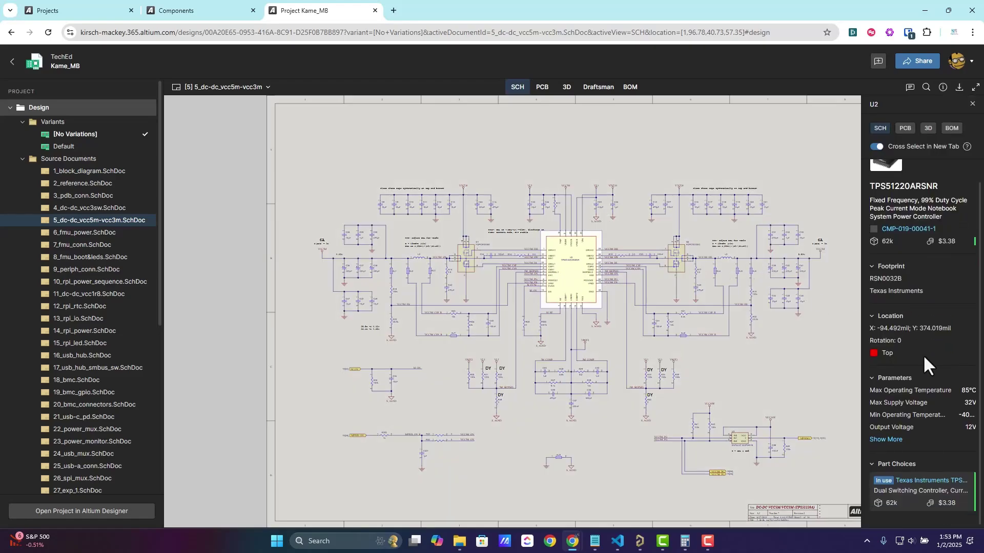
{"action": "left_click", "coordinate": [856, 293]}
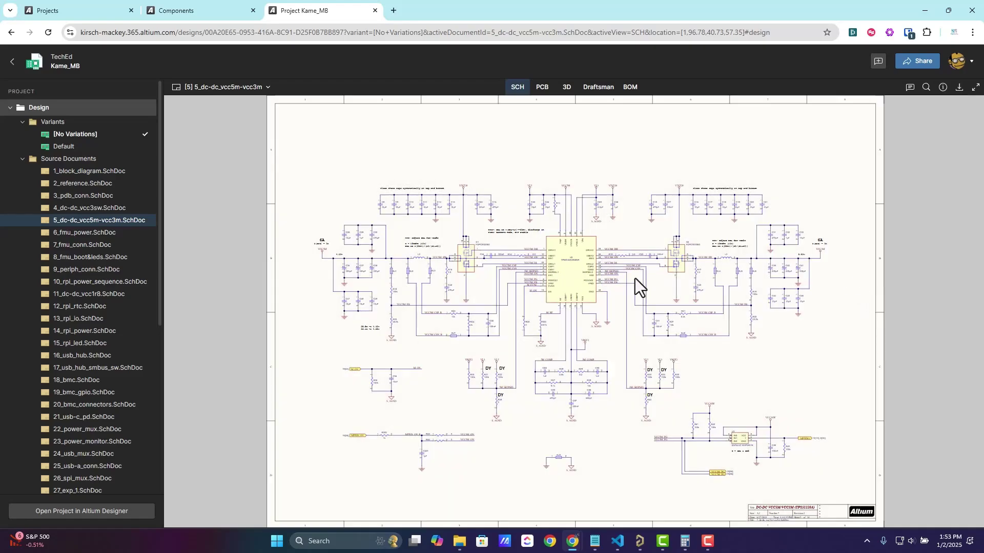
{"action": "left_click", "coordinate": [550, 279]}
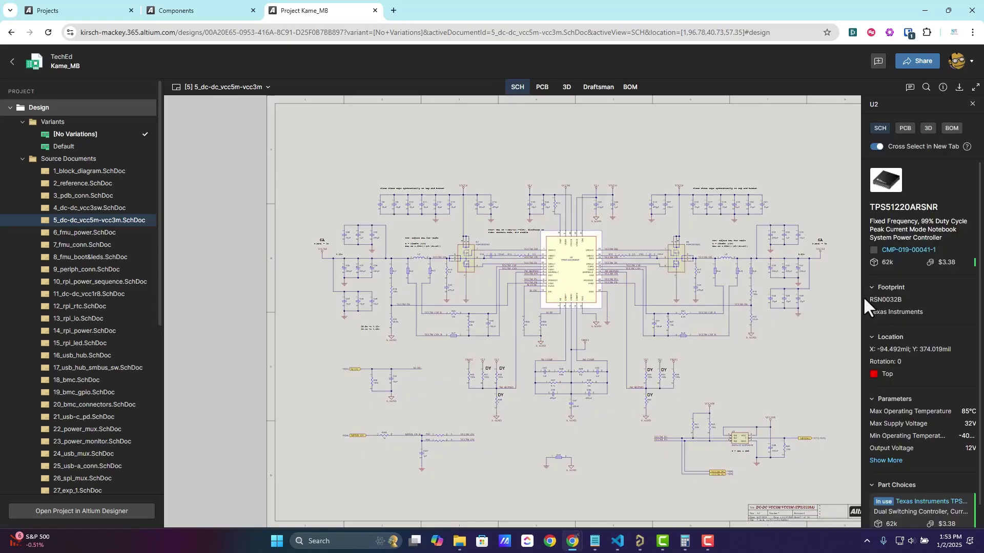
{"action": "left_click_drag", "start_coordinate": [862, 297], "coordinate": [735, 297]}
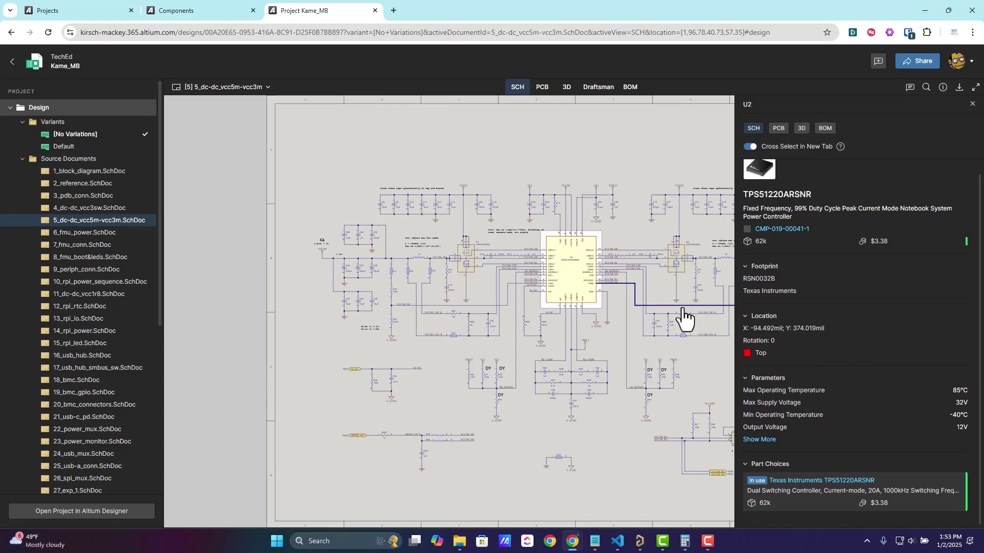
{"action": "scroll", "coordinate": [684, 269], "scroll_direction": "up", "scroll_amount": 2}
{"action": "scroll", "coordinate": [684, 269], "scroll_direction": "up", "scroll_amount": 2}
{"action": "scroll", "coordinate": [684, 269], "scroll_direction": "up", "scroll_amount": 2}
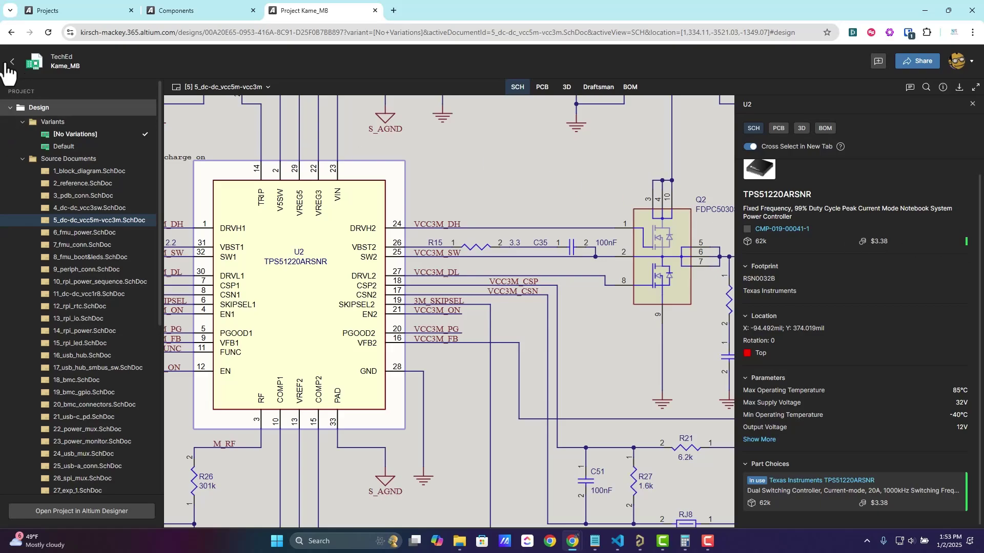
{"action": "left_click", "coordinate": [174, 2]}
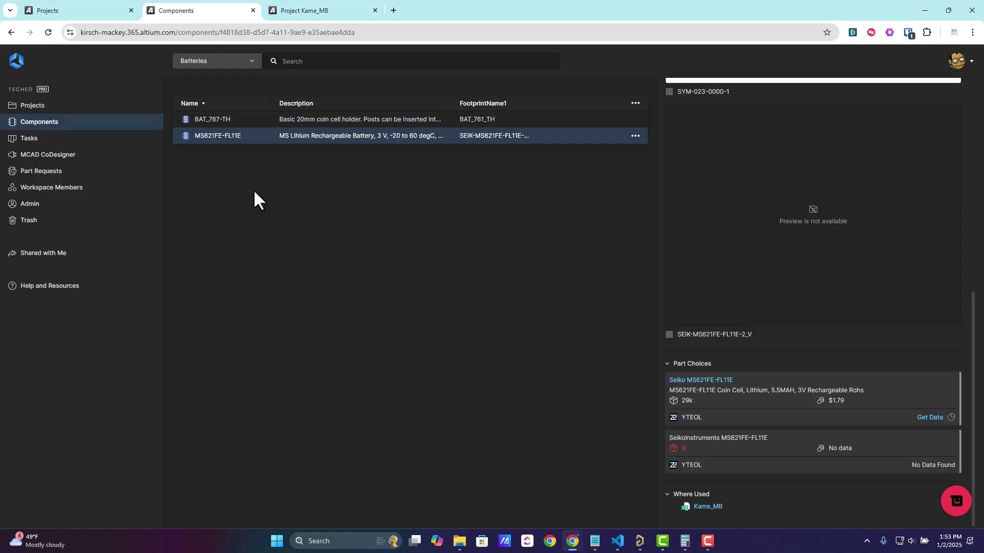
Browse to Switches, widen the preview panel, and view 1825289-1's symbol, footprint and part choices
{"action": "left_click", "coordinate": [75, 126]}
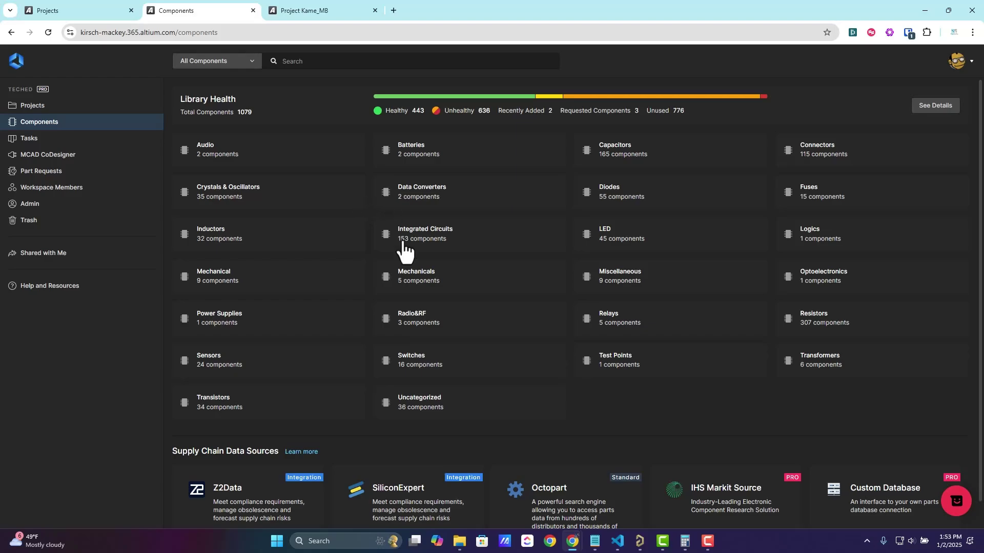
{"action": "scroll", "coordinate": [469, 348], "scroll_direction": "down", "scroll_amount": 1}
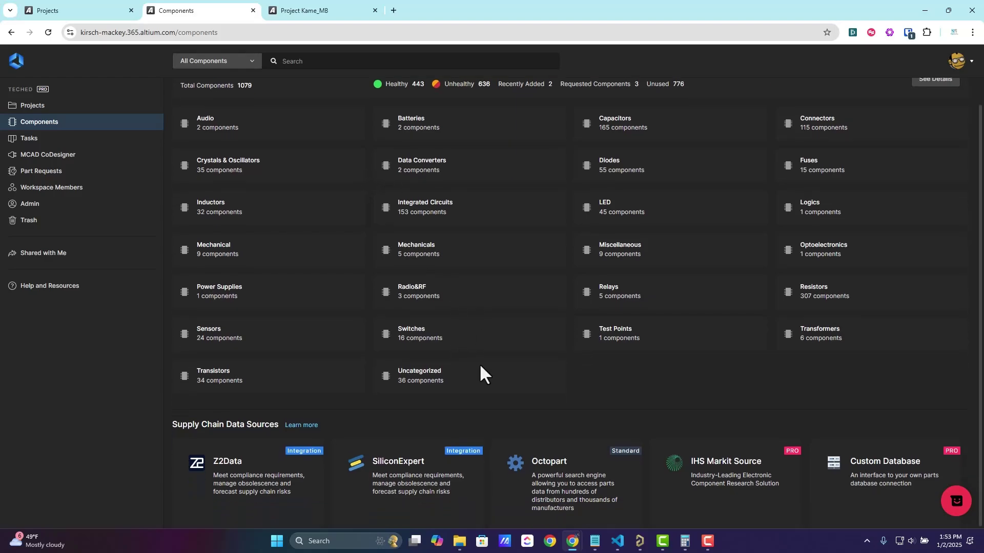
{"action": "left_click", "coordinate": [417, 336]}
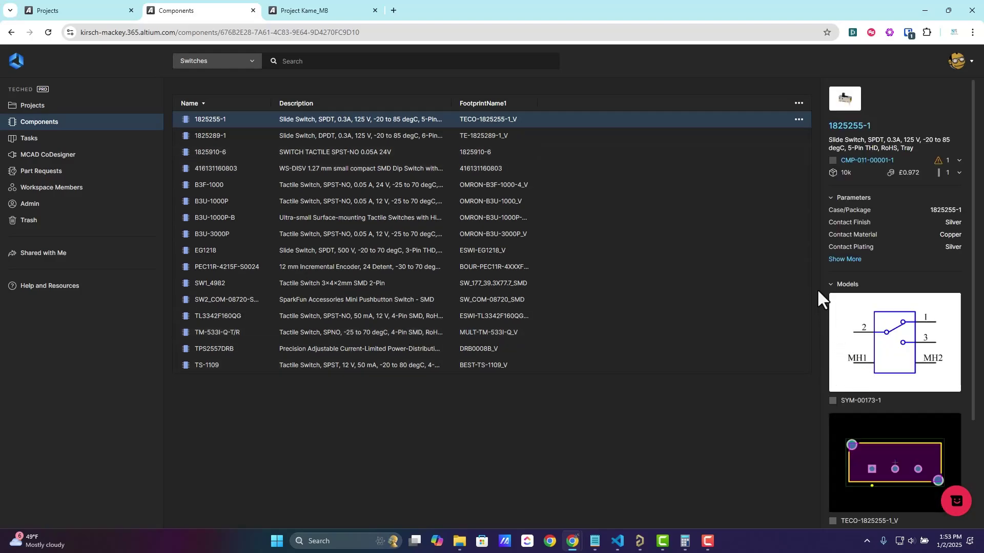
{"action": "left_click_drag", "start_coordinate": [818, 279], "coordinate": [641, 277]}
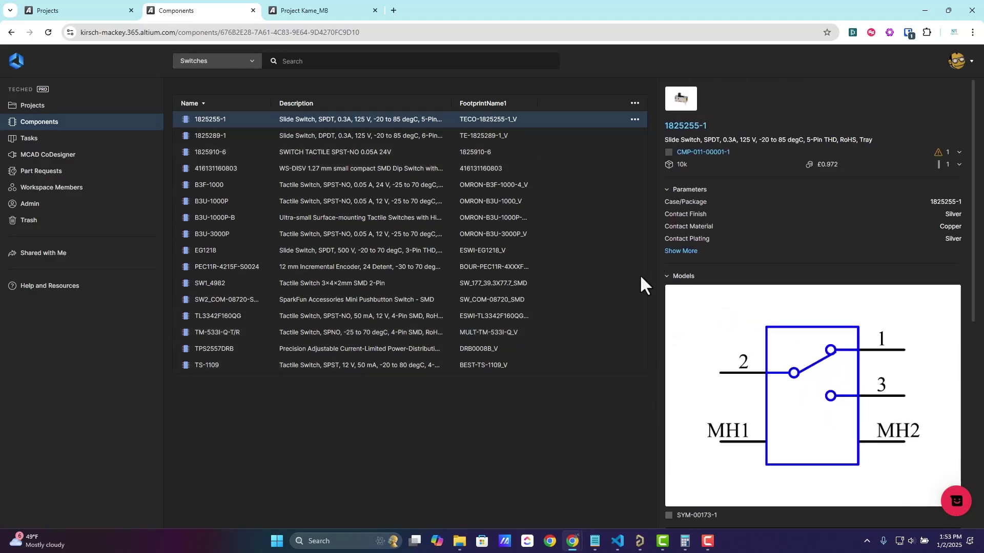
{"action": "scroll", "coordinate": [700, 352], "scroll_direction": "down", "scroll_amount": 5}
{"action": "scroll", "coordinate": [724, 365], "scroll_direction": "down", "scroll_amount": 2}
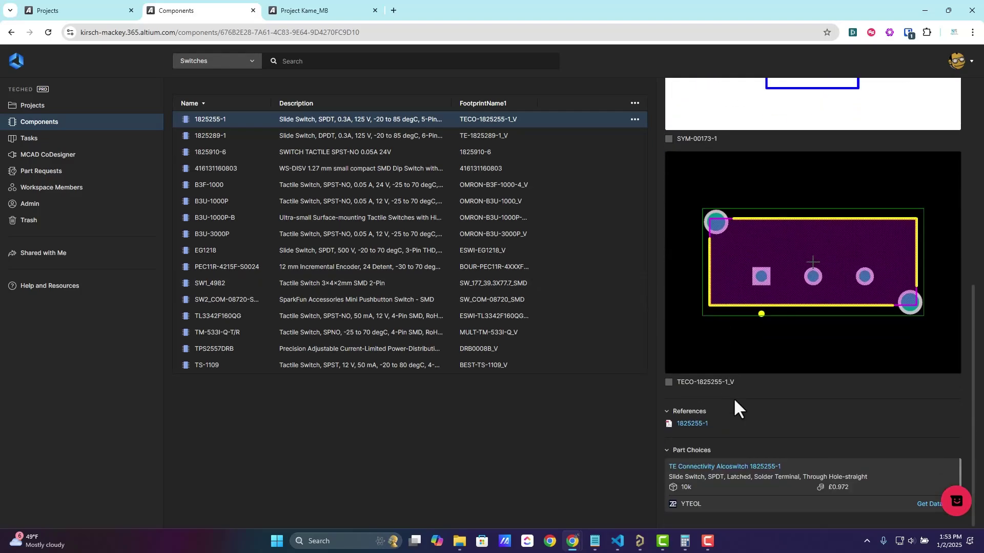
{"action": "left_click", "coordinate": [236, 138]}
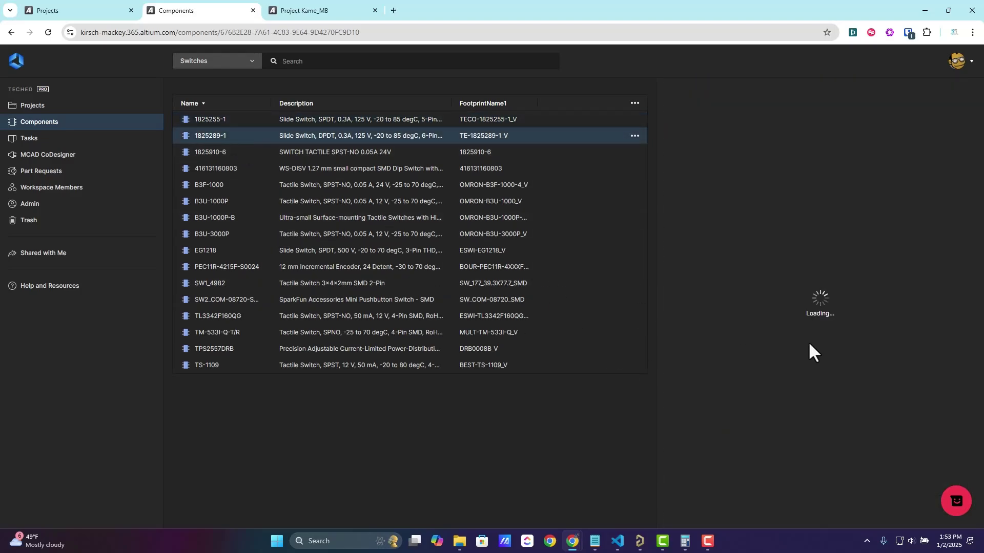
{"action": "scroll", "coordinate": [816, 369], "scroll_direction": "down", "scroll_amount": 5}
{"action": "scroll", "coordinate": [828, 381], "scroll_direction": "down", "scroll_amount": 2}
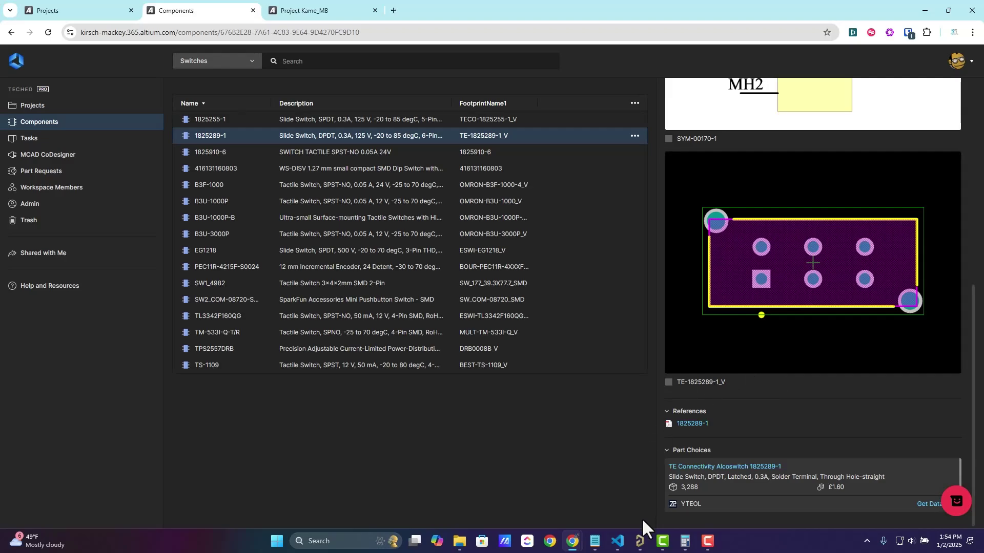
Back in Altium Designer, refresh the USBAtoC10Gbps project's version control status and reopen its project menu
{"action": "left_click", "coordinate": [640, 541]}
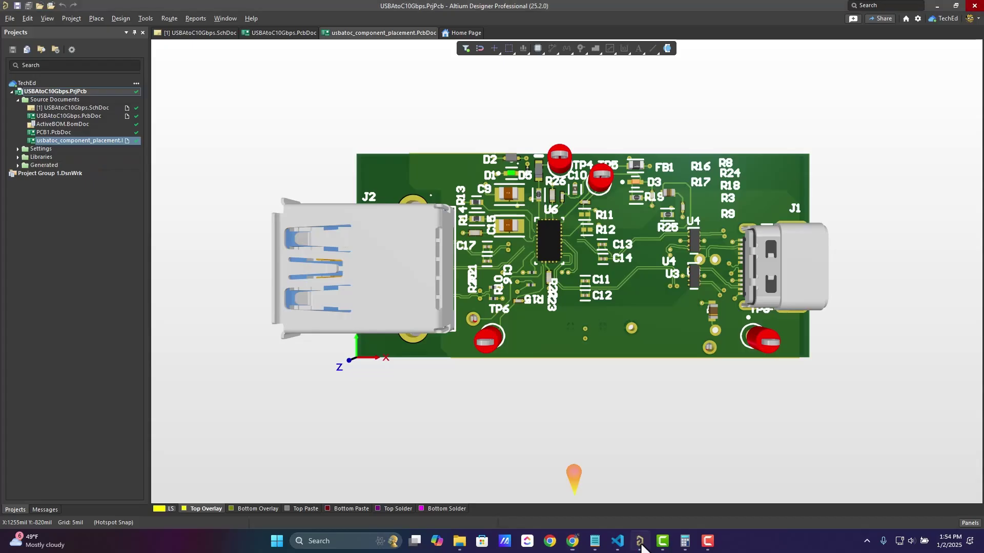
{"action": "right_click", "coordinate": [74, 92]}
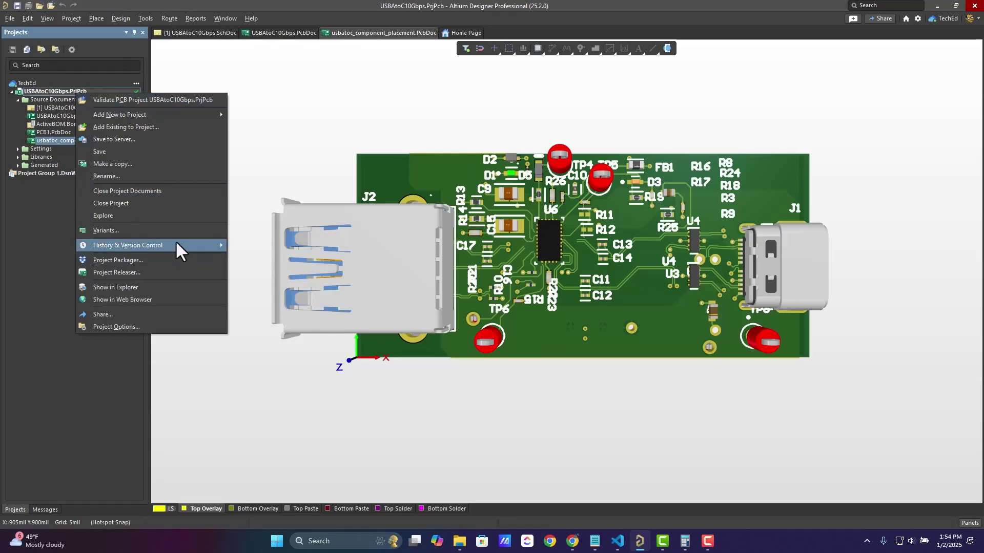
{"action": "mouse_move", "coordinate": [128, 245]}
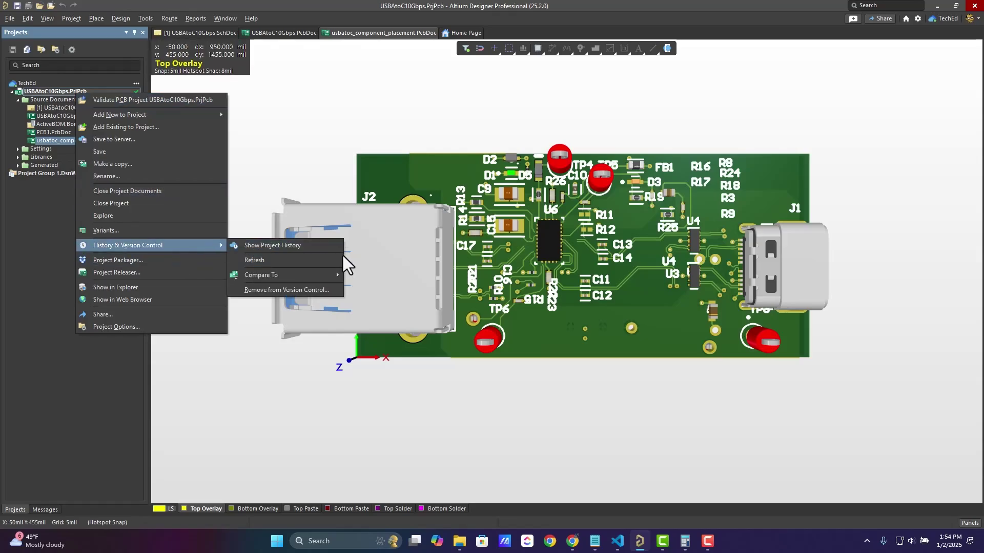
{"action": "left_click", "coordinate": [315, 262]}
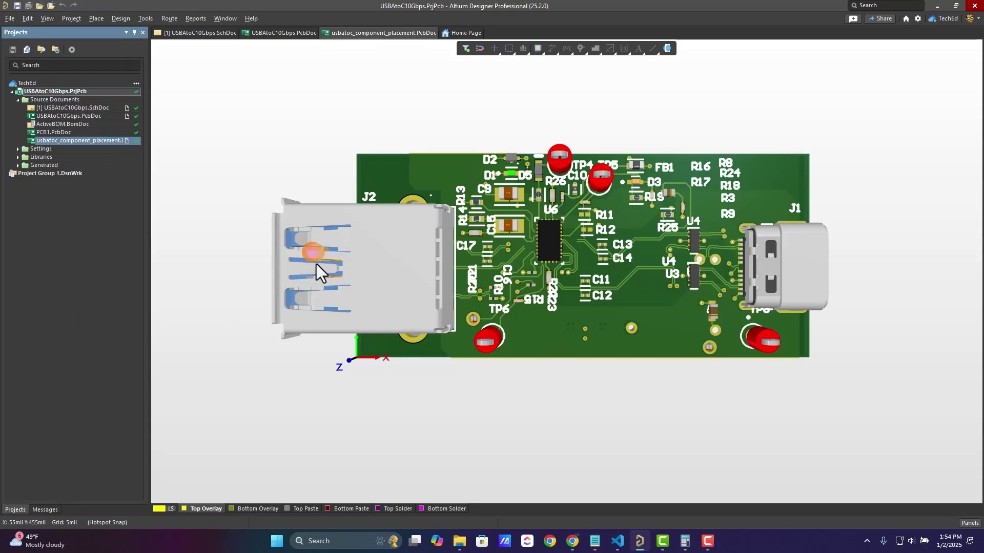
{"action": "right_click", "coordinate": [75, 91]}
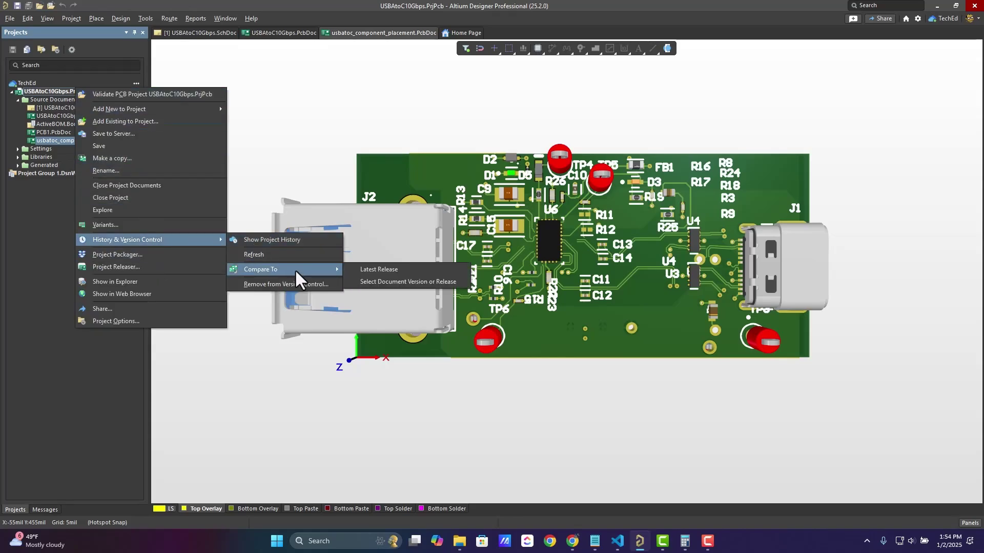
{"action": "mouse_move", "coordinate": [260, 269]}
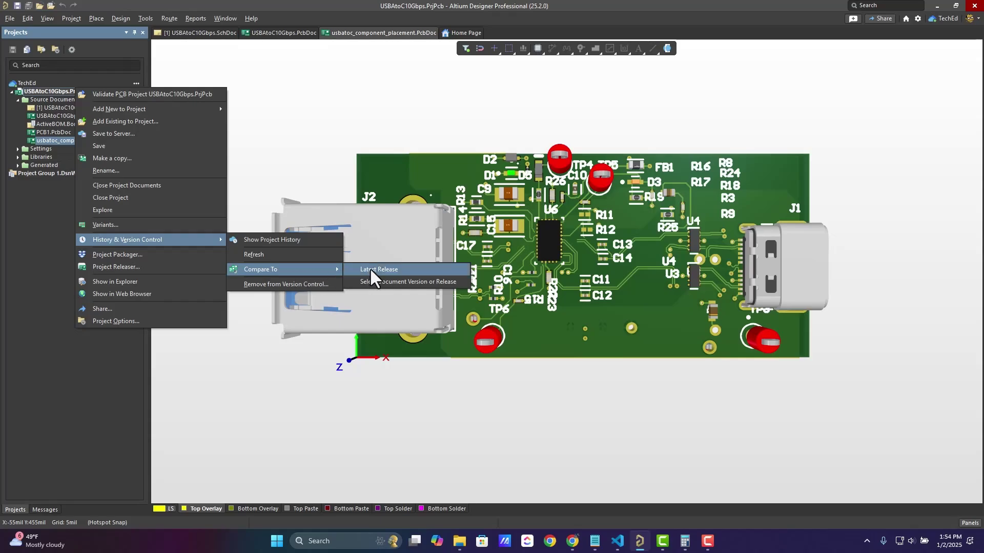
Open the USBAtoC10Gbps project's history timeline and scroll through its commits
{"action": "left_click", "coordinate": [287, 240]}
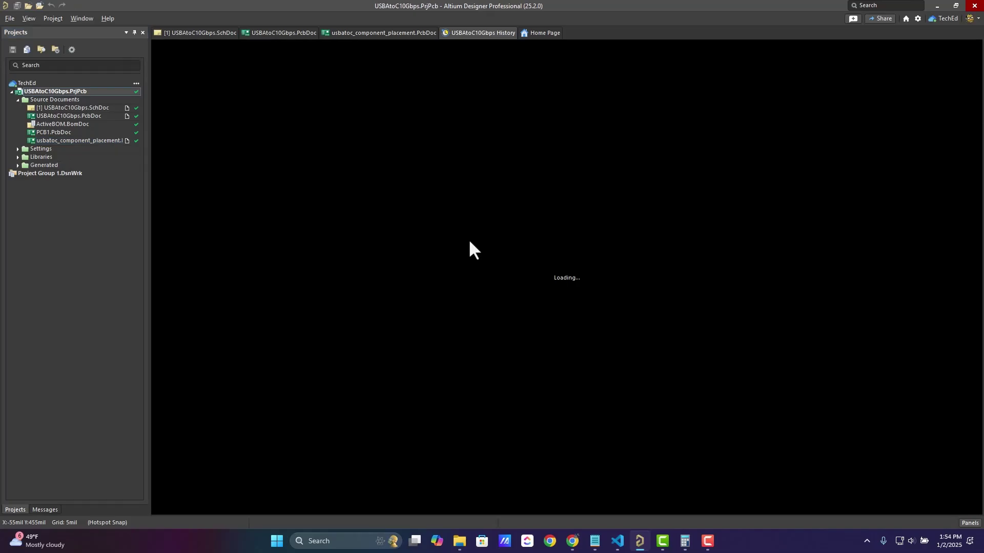
{"action": "scroll", "coordinate": [567, 277], "scroll_direction": "down", "scroll_amount": 5}
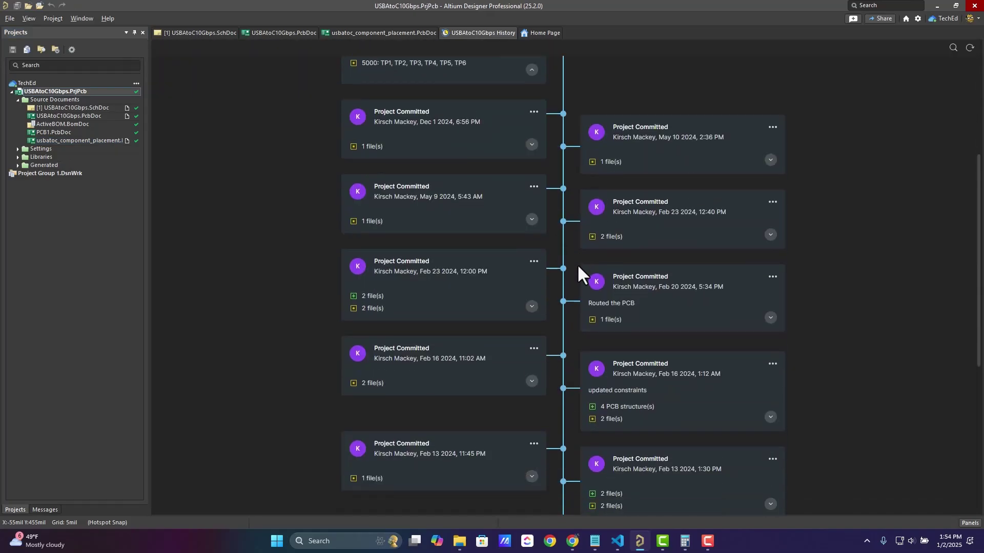
{"action": "scroll", "coordinate": [577, 263], "scroll_direction": "up", "scroll_amount": 5}
{"action": "scroll", "coordinate": [576, 267], "scroll_direction": "down", "scroll_amount": 3}
{"action": "scroll", "coordinate": [577, 277], "scroll_direction": "down", "scroll_amount": 3}
{"action": "scroll", "coordinate": [578, 276], "scroll_direction": "down", "scroll_amount": 3}
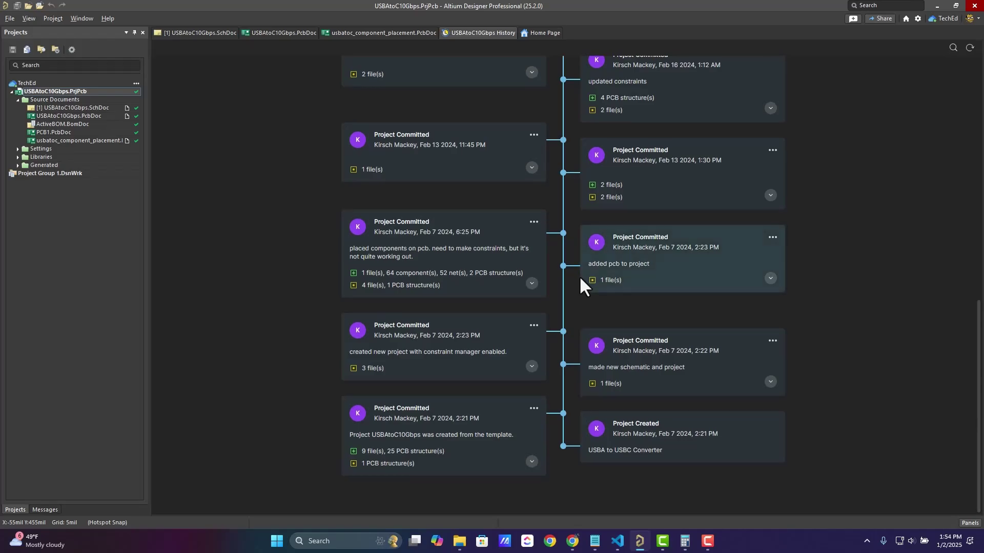
{"action": "scroll", "coordinate": [579, 276], "scroll_direction": "up", "scroll_amount": 5}
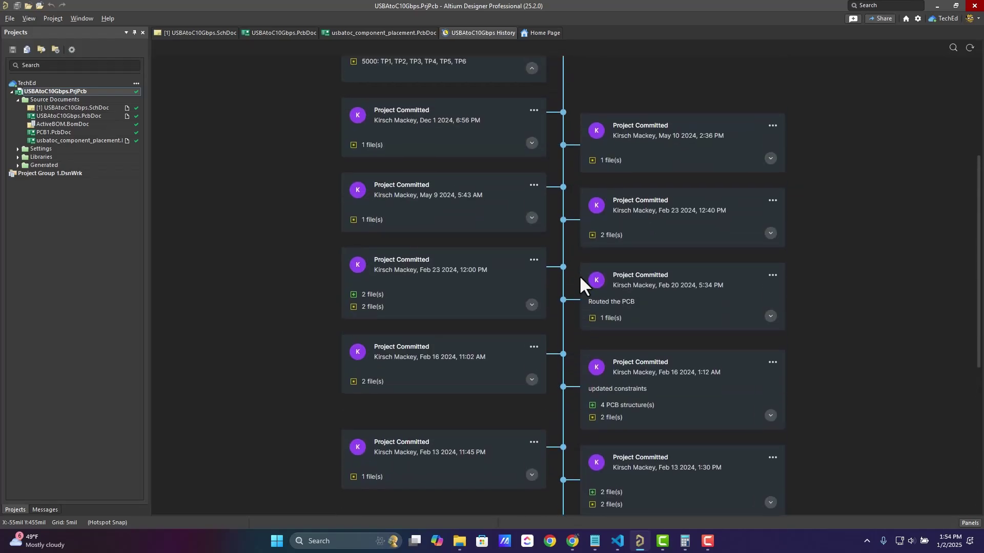
Expand the Feb 23 12:40 PM and Feb 20 'Routed the PCB' commits to list their changed files
{"action": "left_click", "coordinate": [770, 234]}
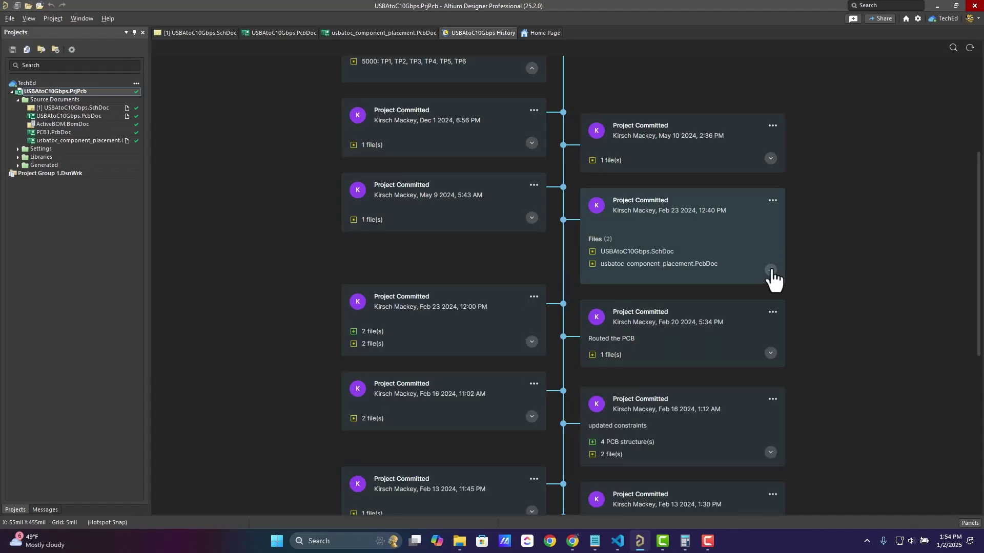
{"action": "scroll", "coordinate": [776, 323], "scroll_direction": "down", "scroll_amount": 3}
{"action": "left_click", "coordinate": [769, 203]}
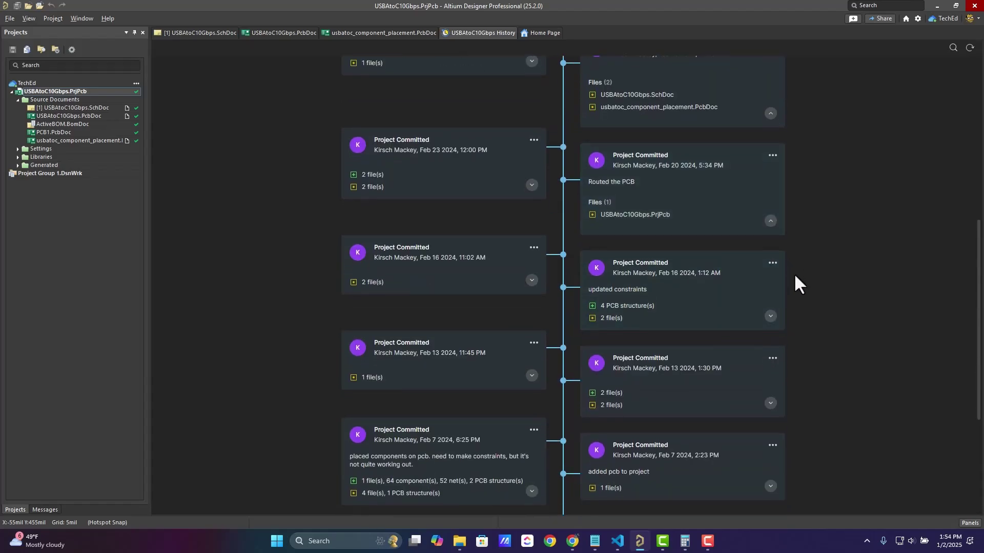
{"action": "scroll", "coordinate": [794, 273], "scroll_direction": "down", "scroll_amount": 2}
{"action": "scroll", "coordinate": [692, 272], "scroll_direction": "down", "scroll_amount": 2}
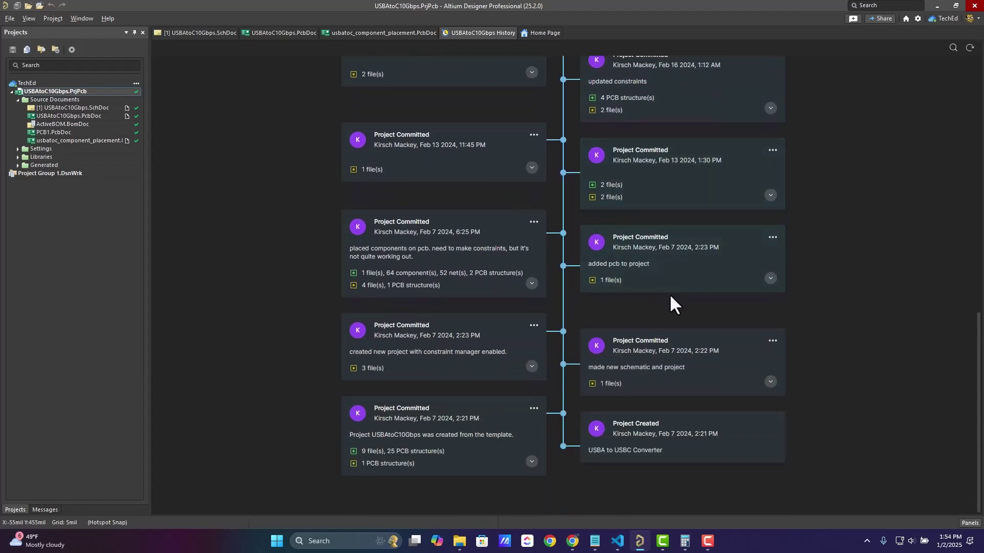